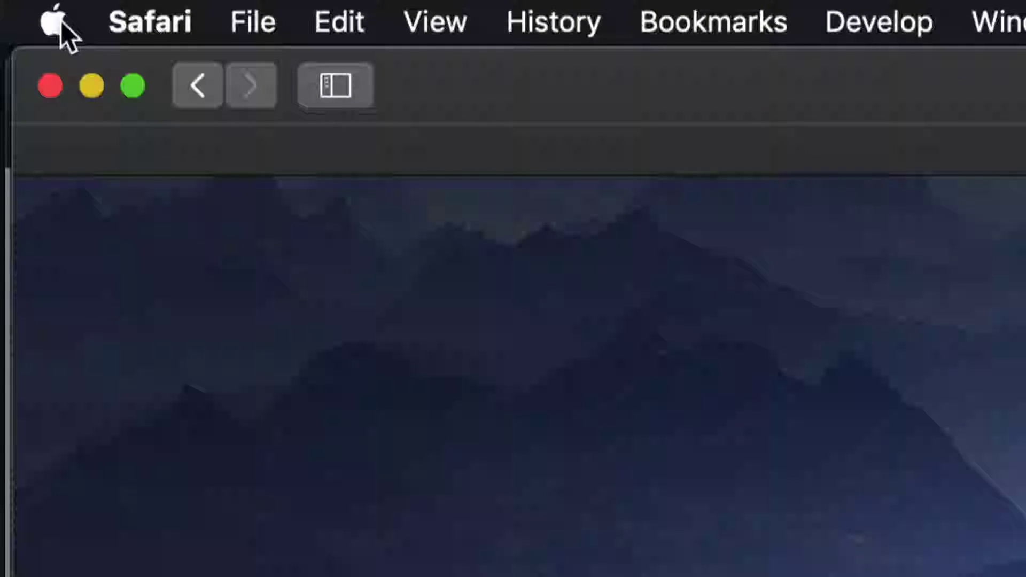
# Step: Open the About This Mac overview to check the computer's model, processor and memory
pyautogui.click(61, 23)
pyautogui.moveTo(107, 39)
pyautogui.moveTo(80, 33)
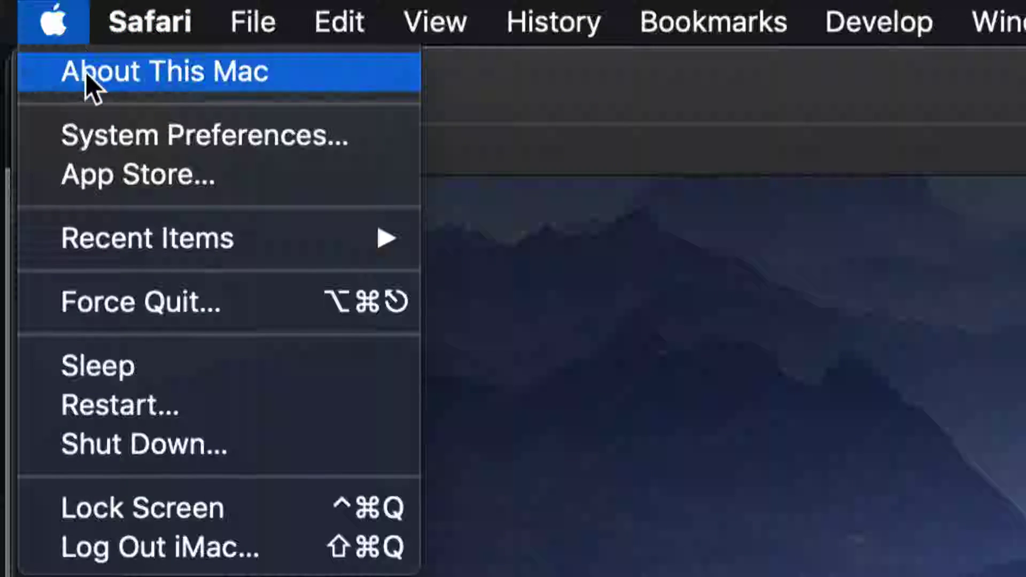
pyautogui.click(155, 96)
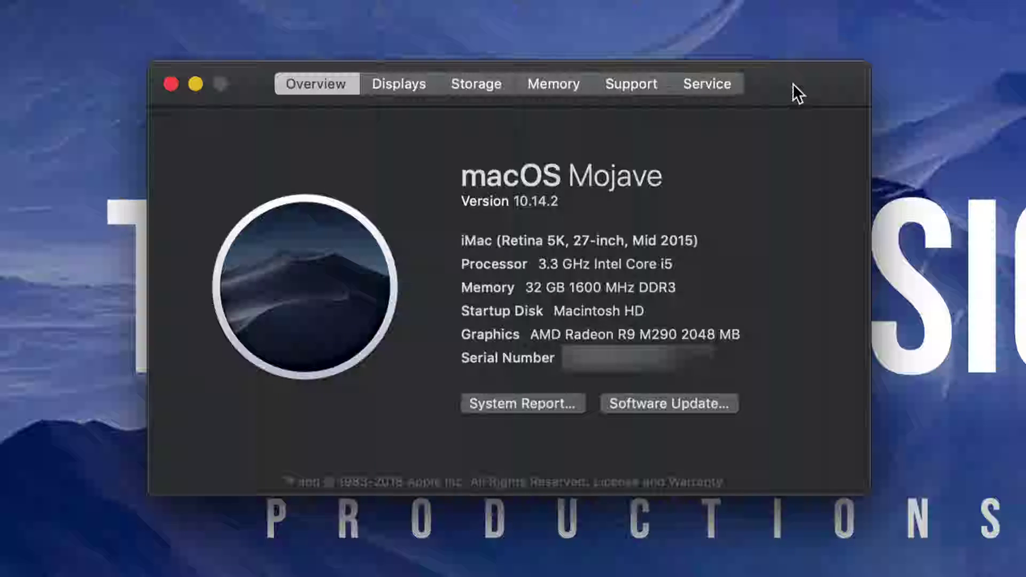
# Step: Inspect the storage breakdown of Macintosh HD, including its available space and usage categories
pyautogui.click(479, 83)
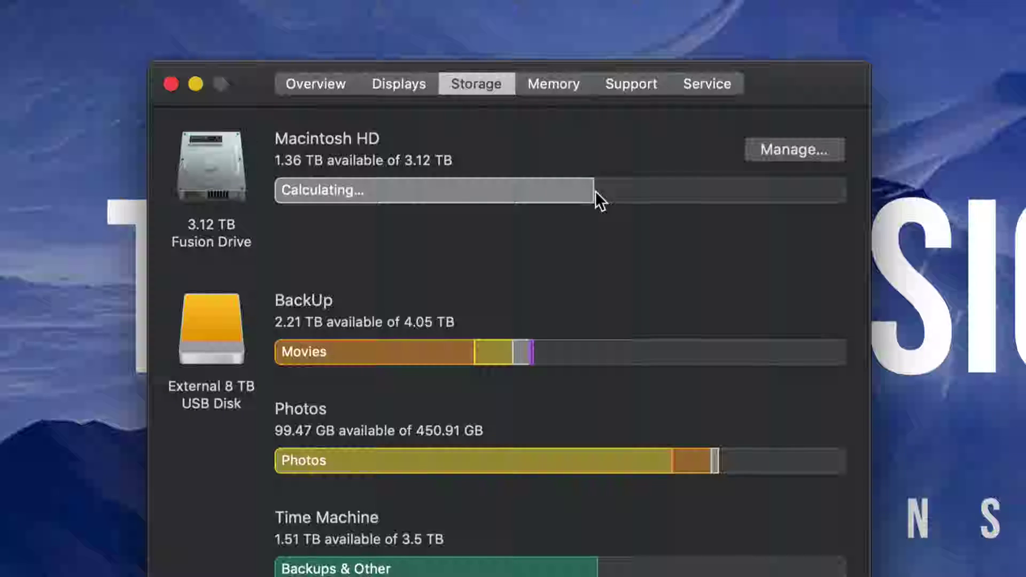
pyautogui.moveTo(320, 198)
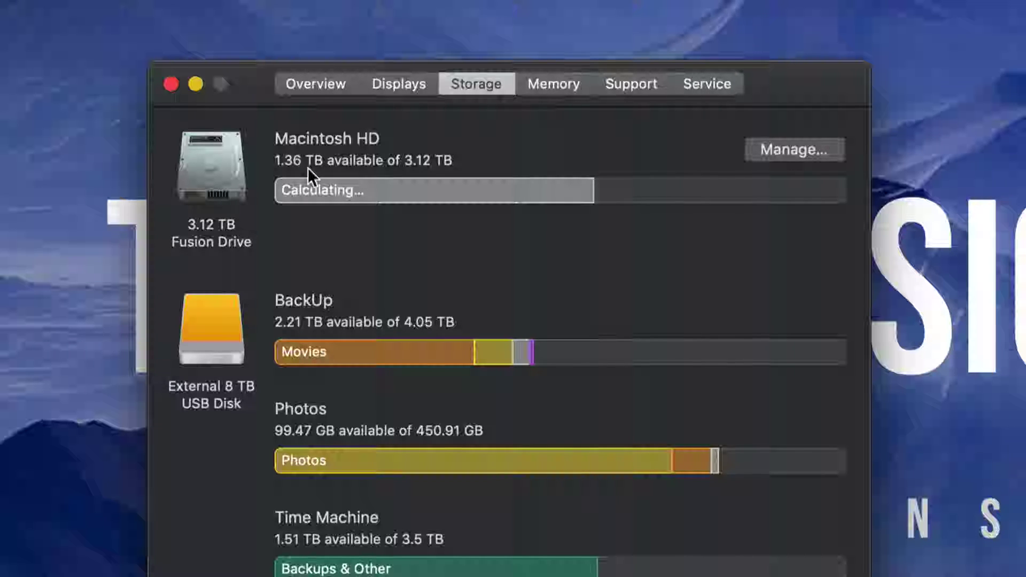
pyautogui.moveTo(412, 184)
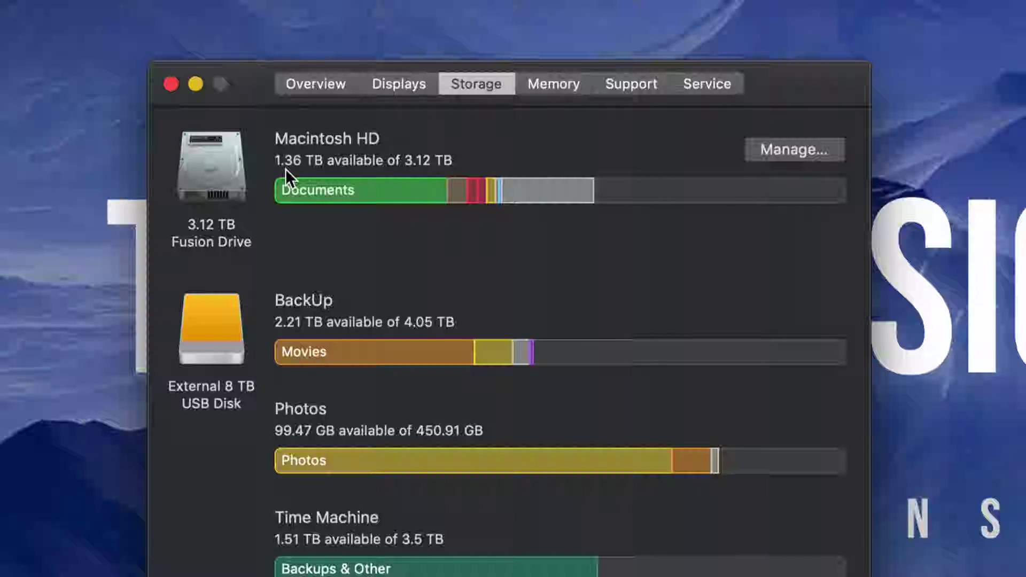
pyautogui.moveTo(384, 177)
pyautogui.moveTo(511, 174)
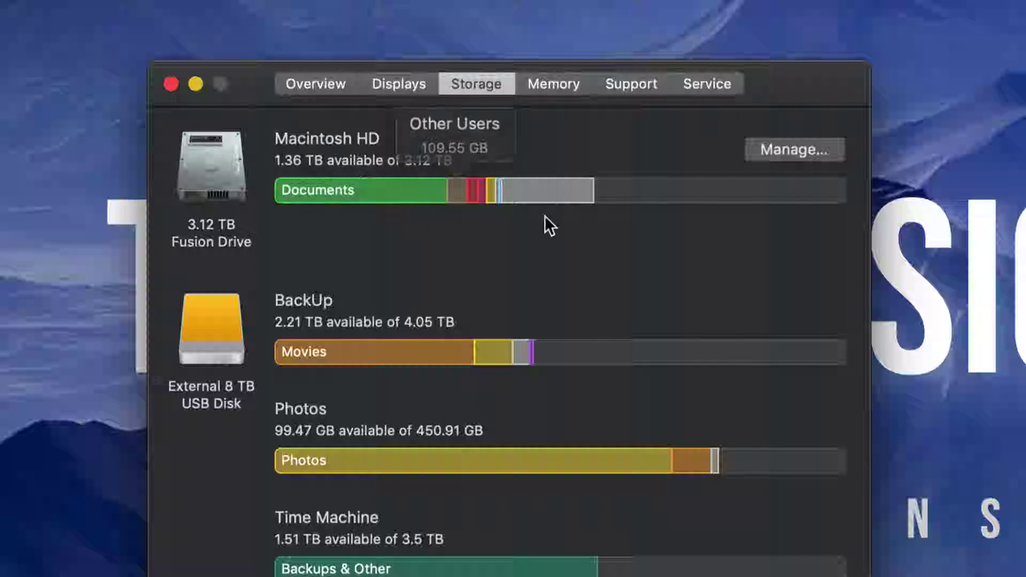
pyautogui.moveTo(572, 196)
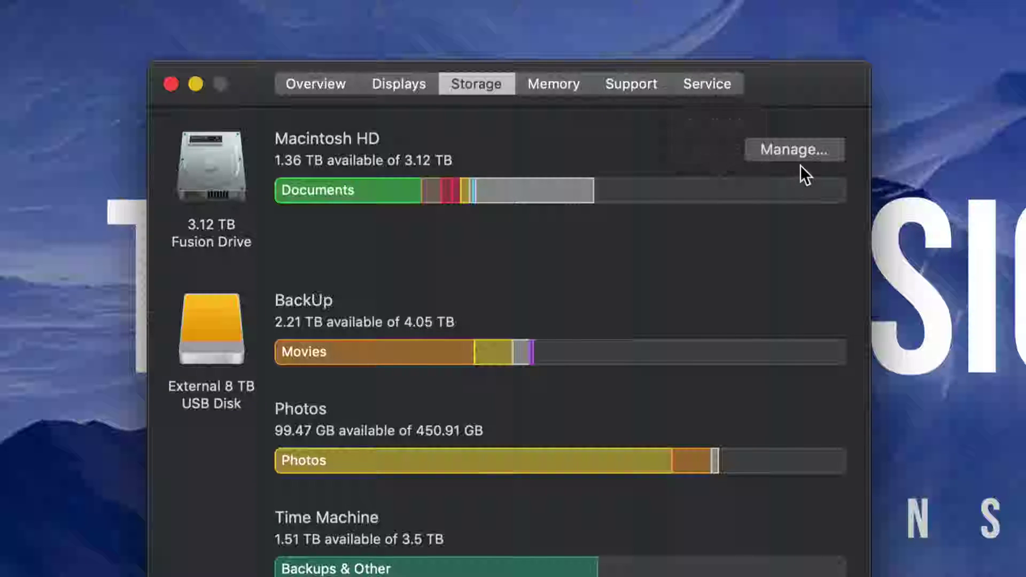
# Step: Review the Applications list and the Recommendations in the Macintosh HD storage manager, and close it
pyautogui.click(795, 151)
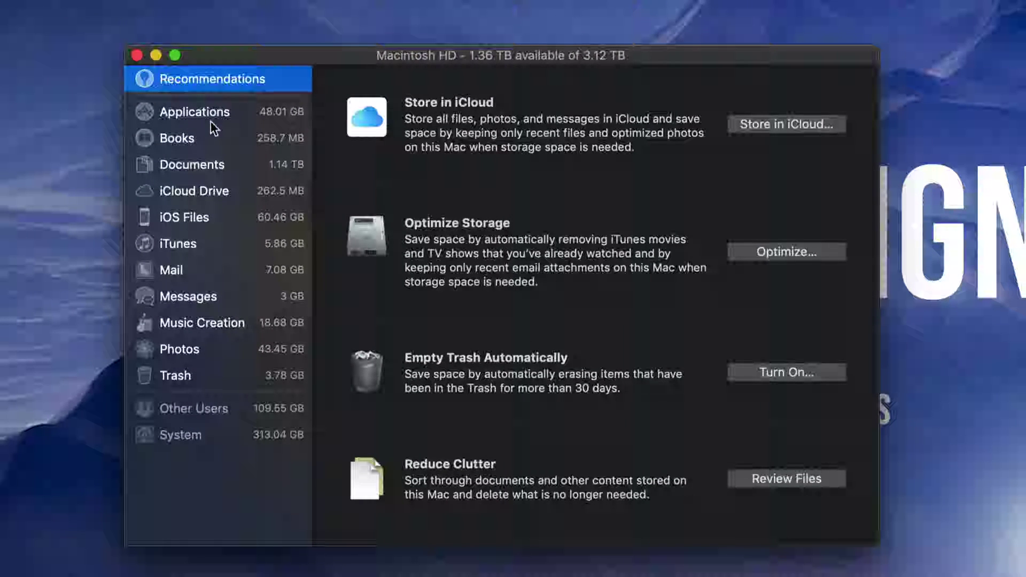
pyautogui.click(277, 119)
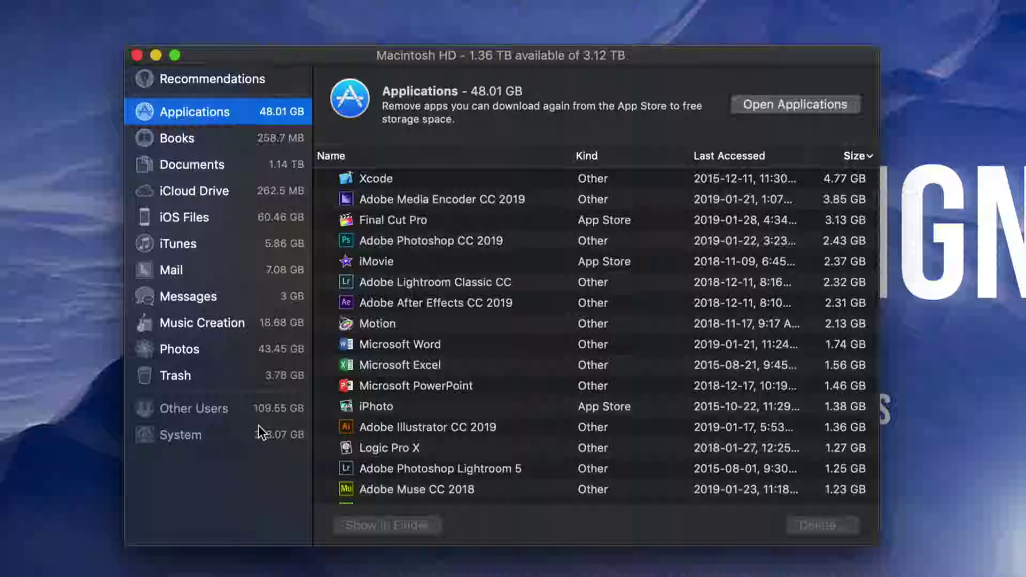
pyautogui.click(223, 80)
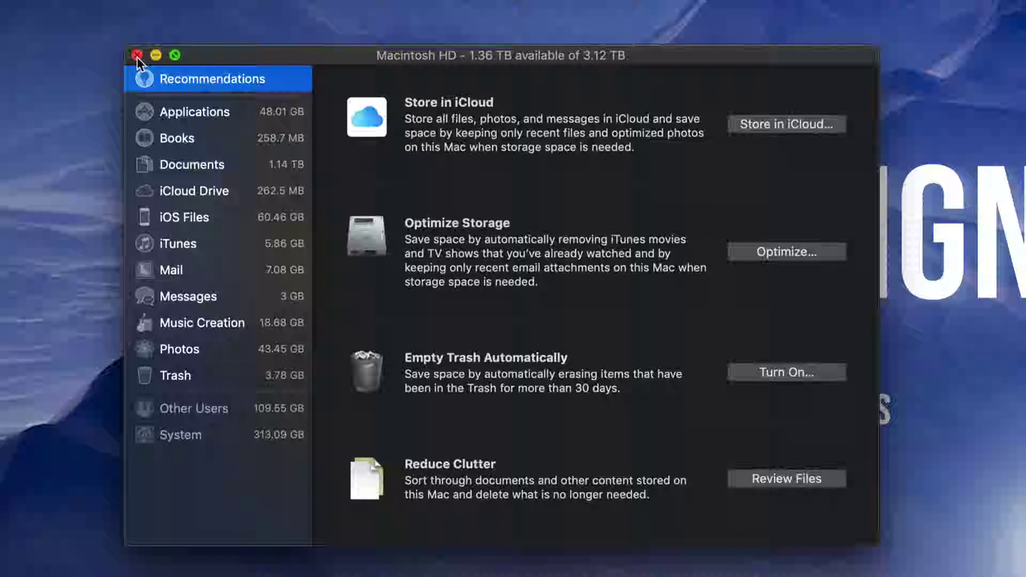
pyautogui.click(137, 55)
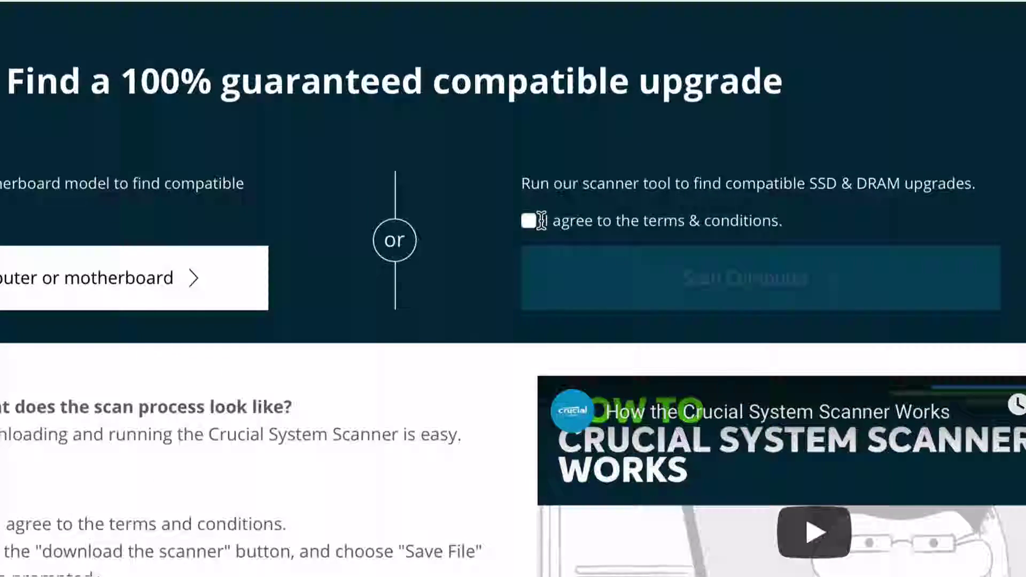
# Step: Agree to Crucial's terms to download the system scanner, and try to open the downloaded CrucialMacScanner-2
pyautogui.click(539, 219)
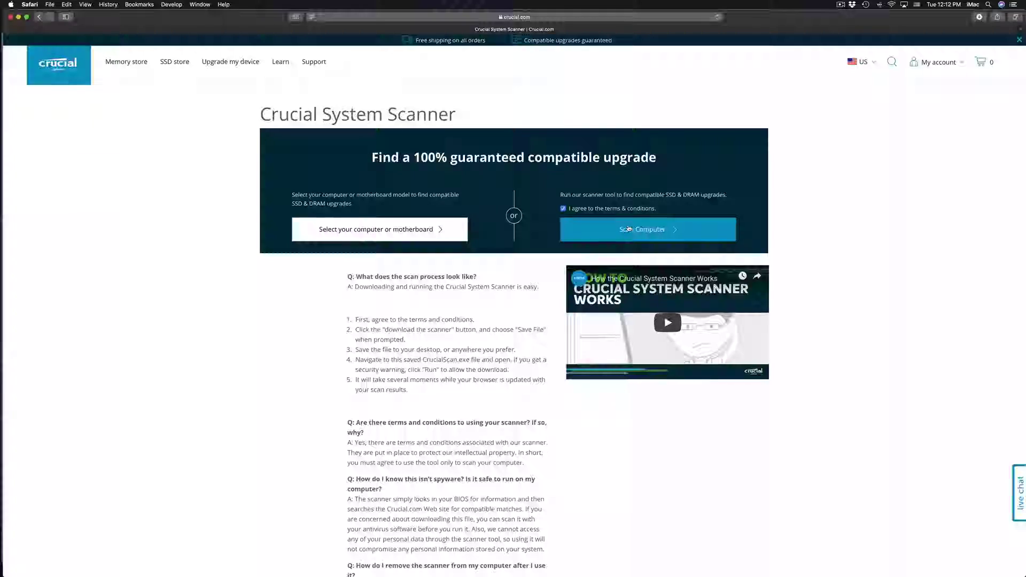
pyautogui.click(628, 229)
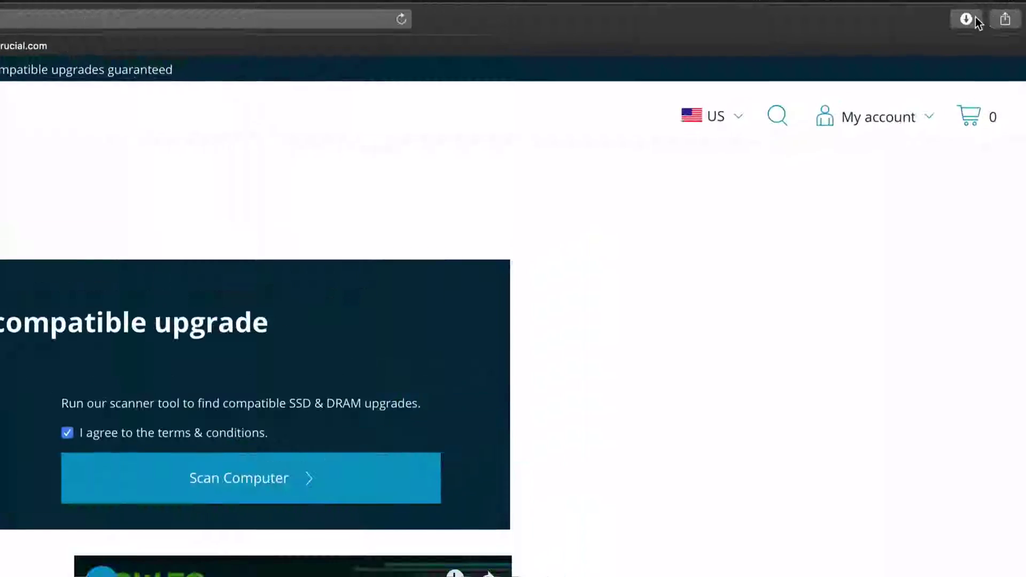
pyautogui.click(978, 17)
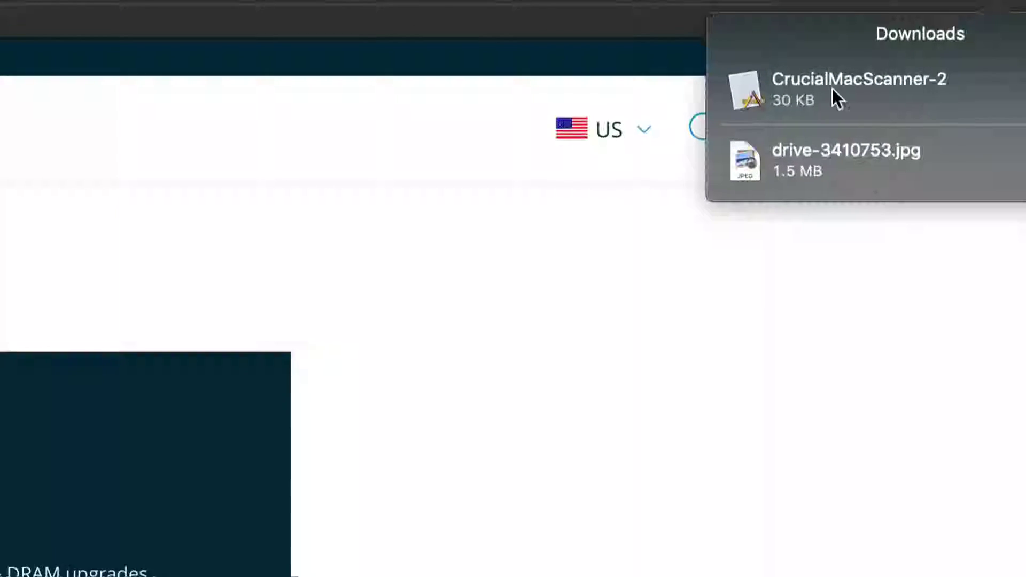
pyautogui.click(864, 89)
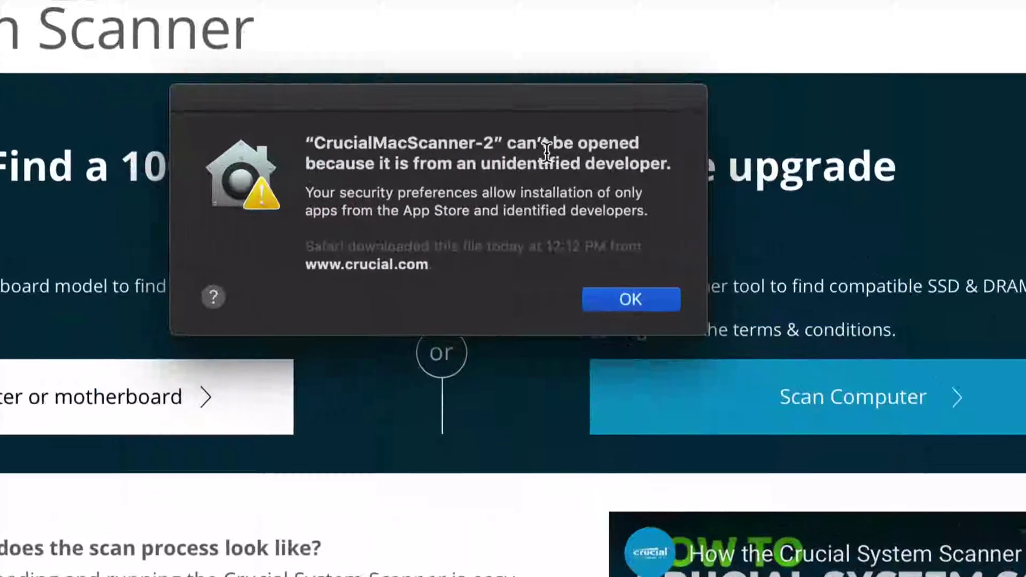
pyautogui.click(568, 203)
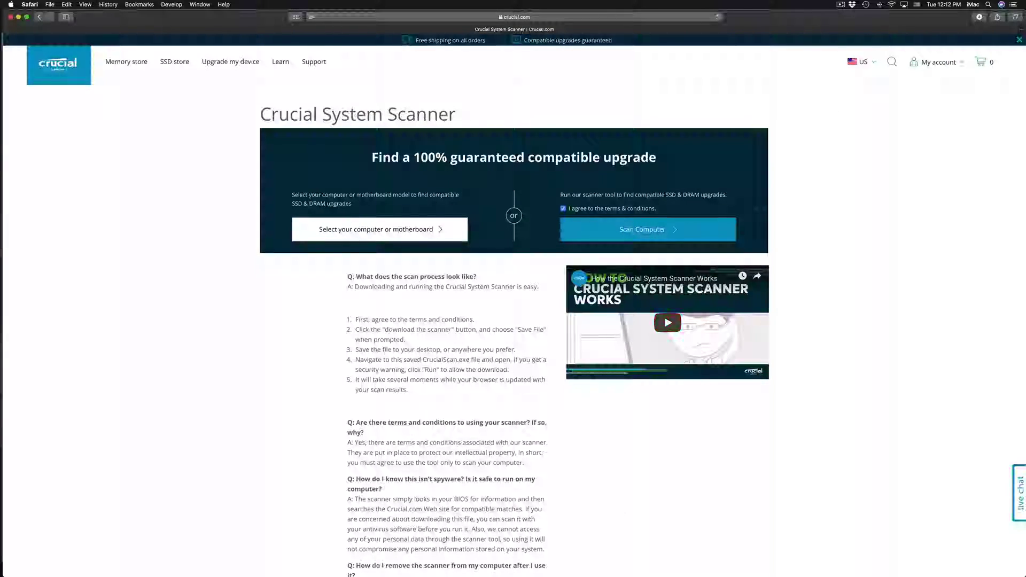
# Step: Allow the blocked CrucialMacScanner-2 app in the Security & Privacy preferences and confirm opening it
pyautogui.moveTo(540, 572)
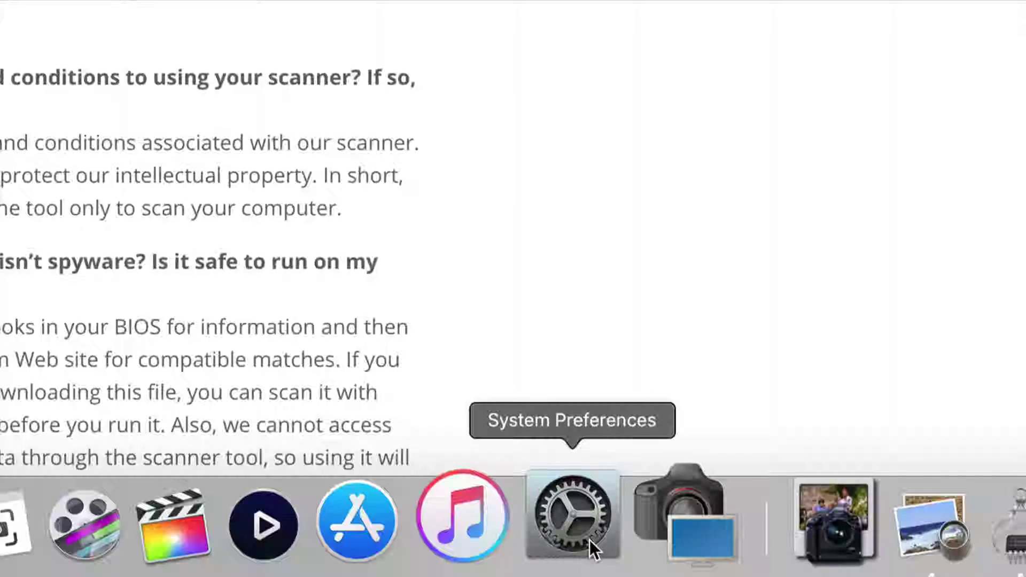
pyautogui.click(588, 540)
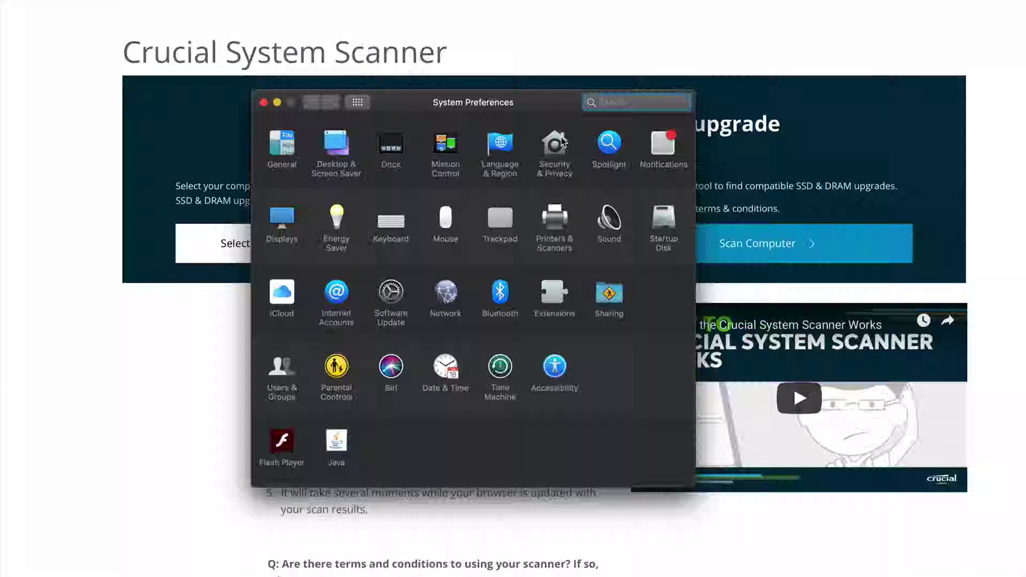
pyautogui.click(560, 142)
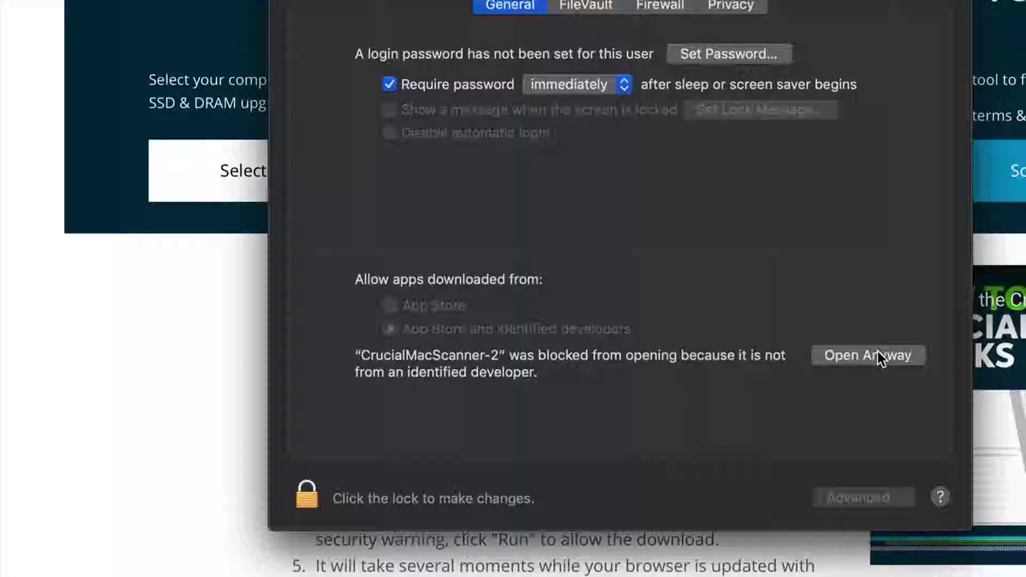
pyautogui.click(880, 356)
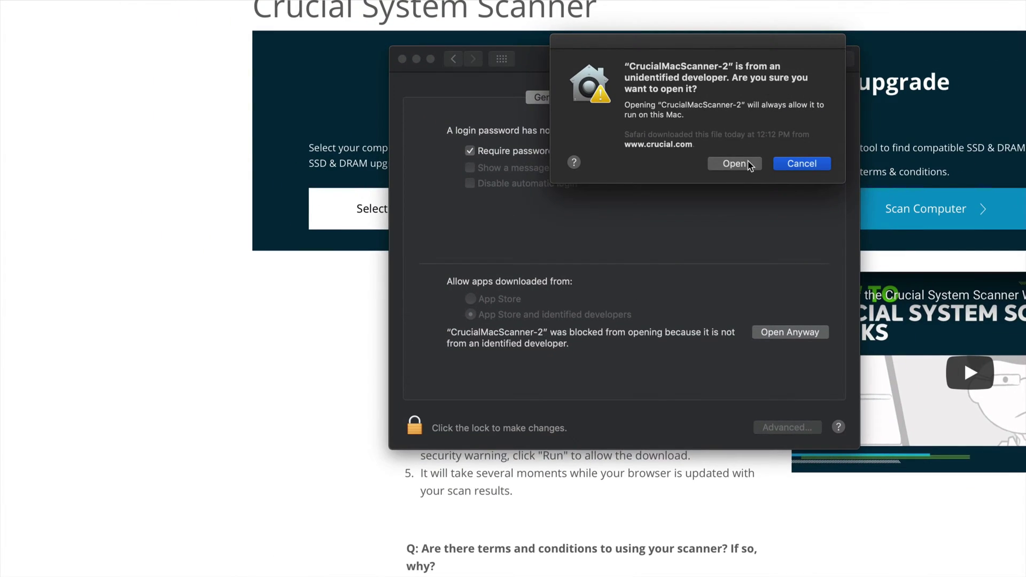
pyautogui.click(734, 164)
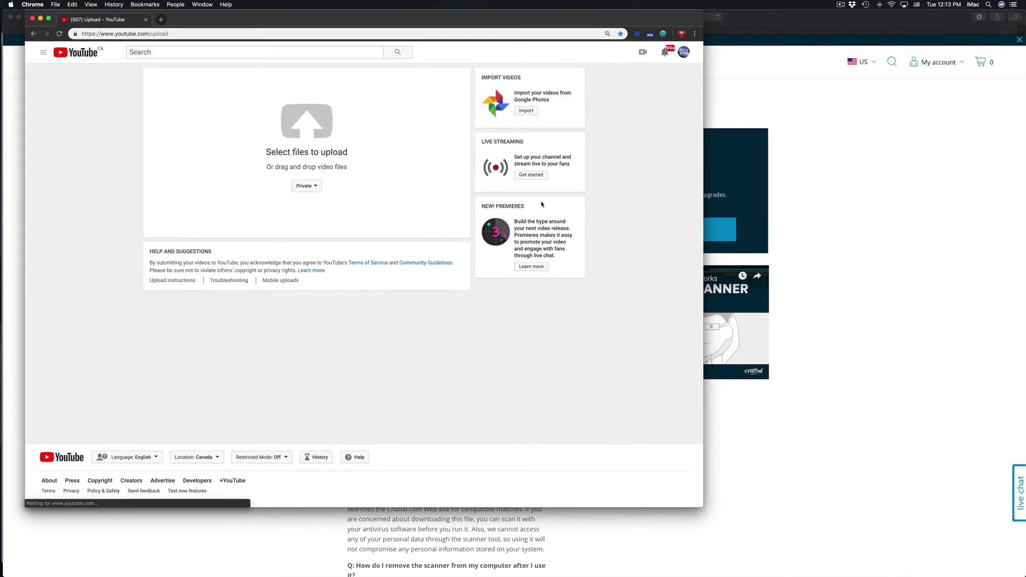
# Step: Clear the YouTube upload window out of the way and reposition the Crucial scan results window
pyautogui.moveTo(184, 21); pyautogui.dragTo(406, 120)
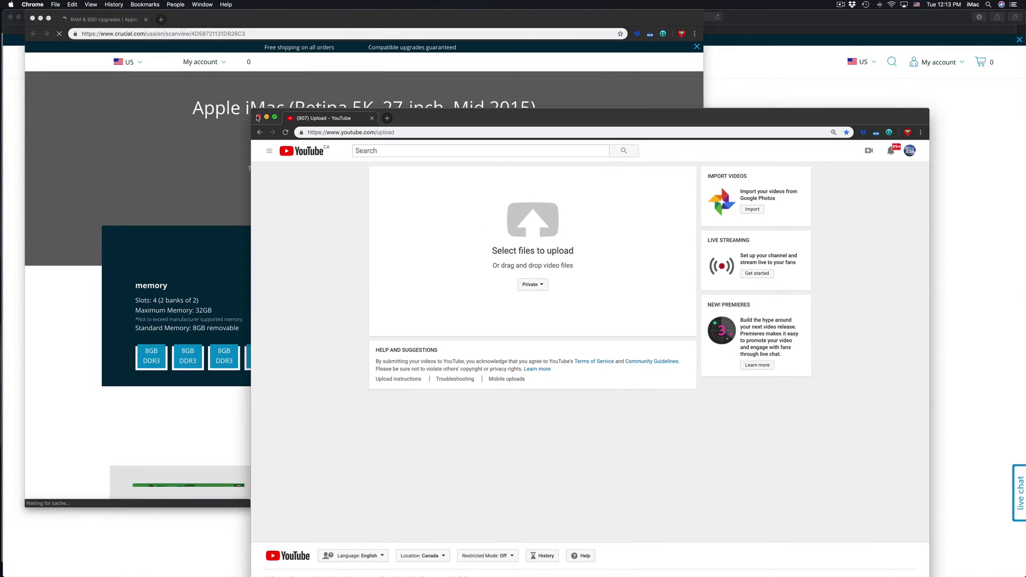
pyautogui.click(266, 117)
pyautogui.moveTo(276, 19); pyautogui.dragTo(368, 52)
pyautogui.moveTo(344, 101)
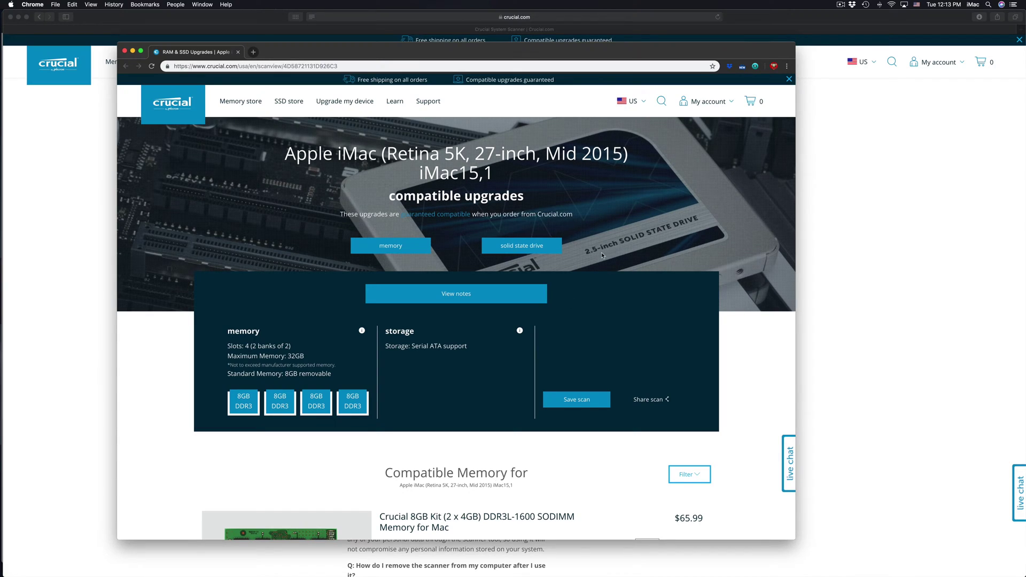
pyautogui.moveTo(556, 54); pyautogui.dragTo(510, 5)
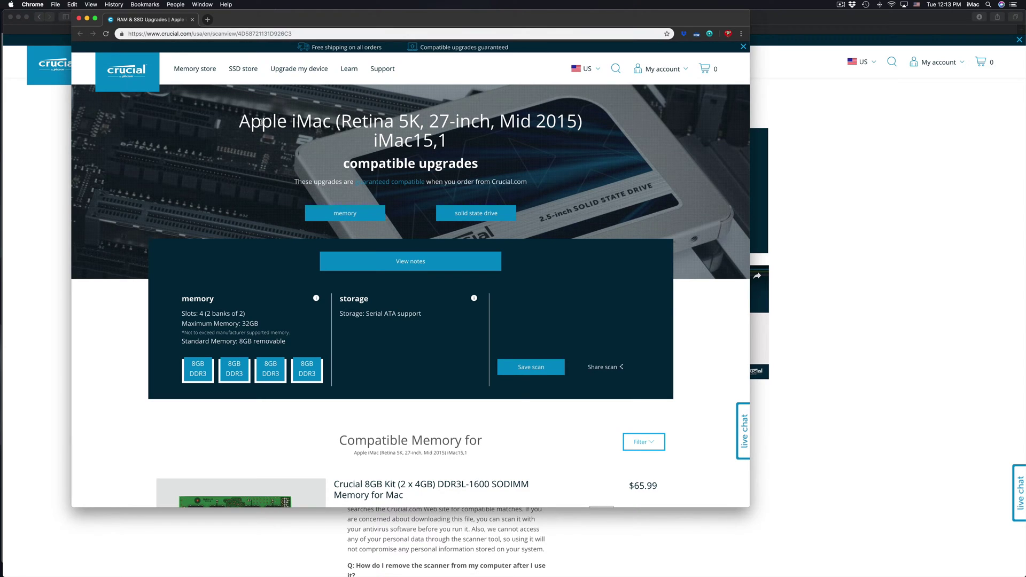
pyautogui.moveTo(226, 23); pyautogui.dragTo(269, 22)
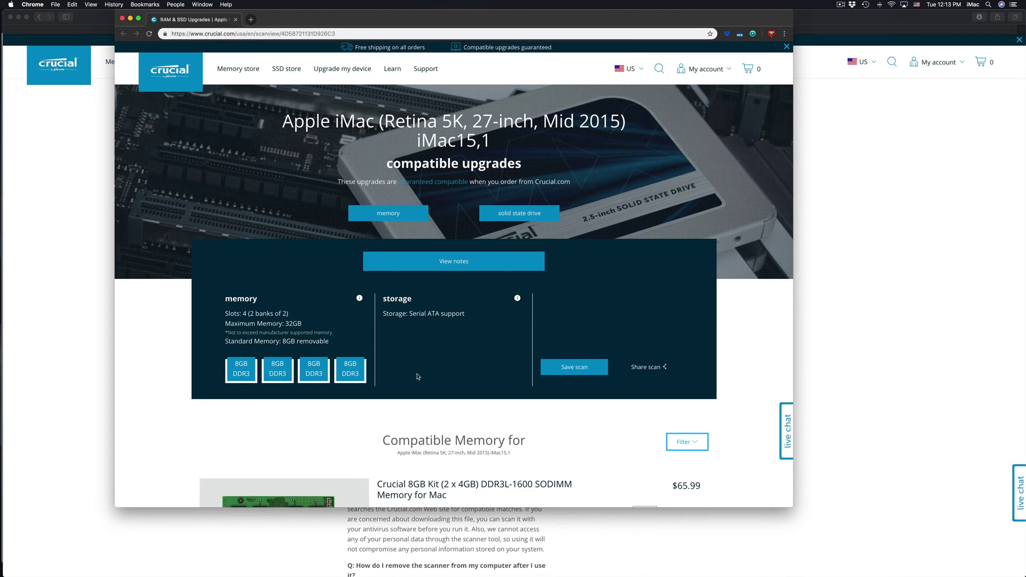
# Step: Examine the memory slots and installed modules shown in the Crucial scan results
pyautogui.scroll(-3, 417, 376)
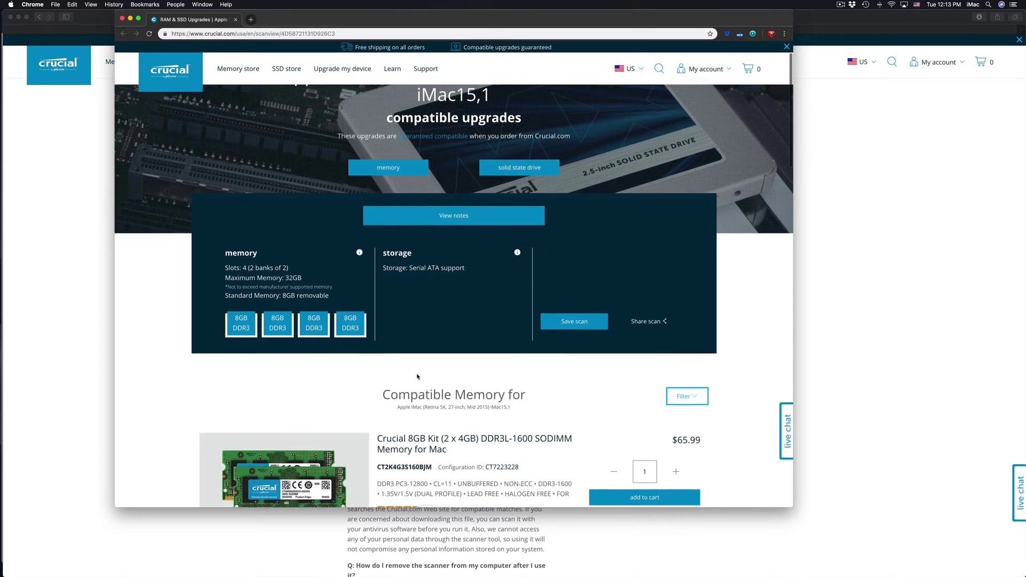
pyautogui.scroll(-2, 417, 377)
pyautogui.scroll(3, 417, 376)
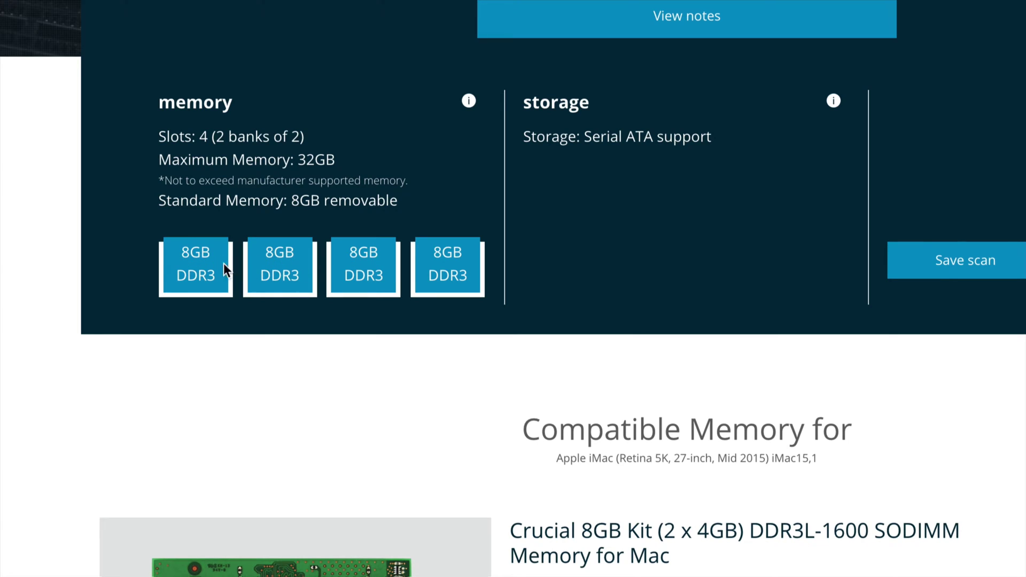
pyautogui.rightClick(192, 254)
pyautogui.click(237, 245)
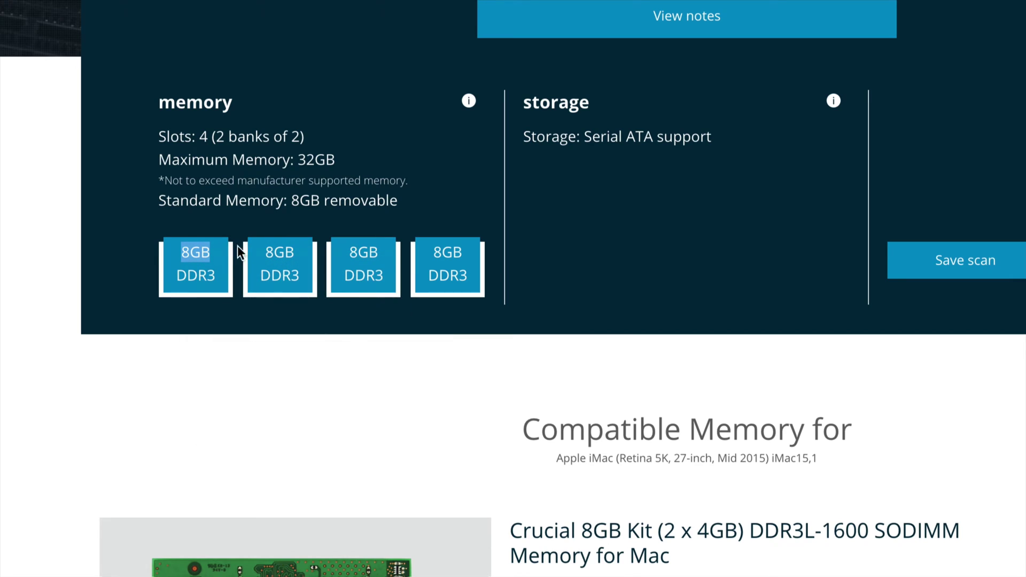
pyautogui.click(271, 249)
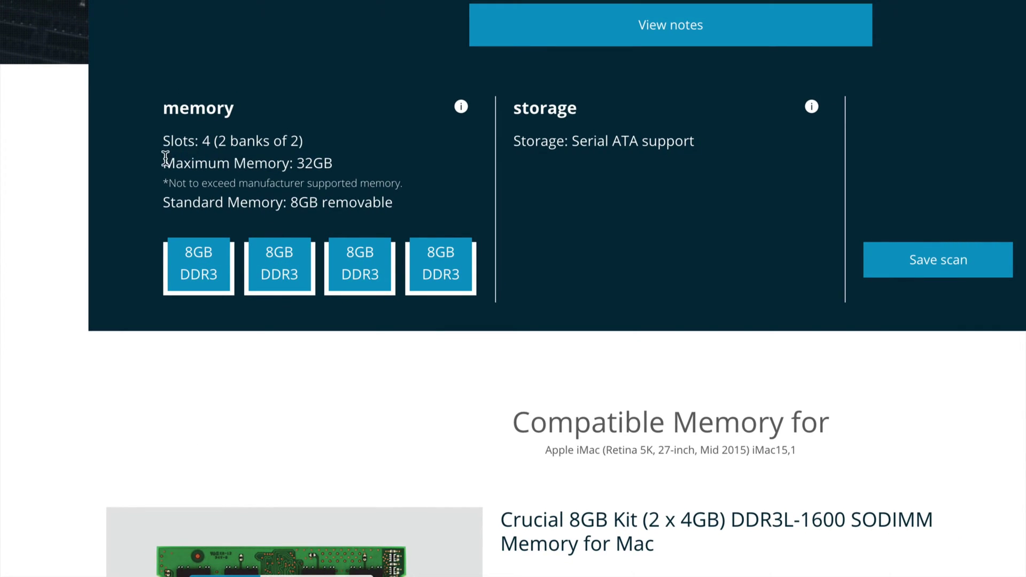
# Step: Highlight the maximum memory value in the scan results' memory section
pyautogui.moveTo(168, 160); pyautogui.dragTo(346, 165)
pyautogui.click(300, 160)
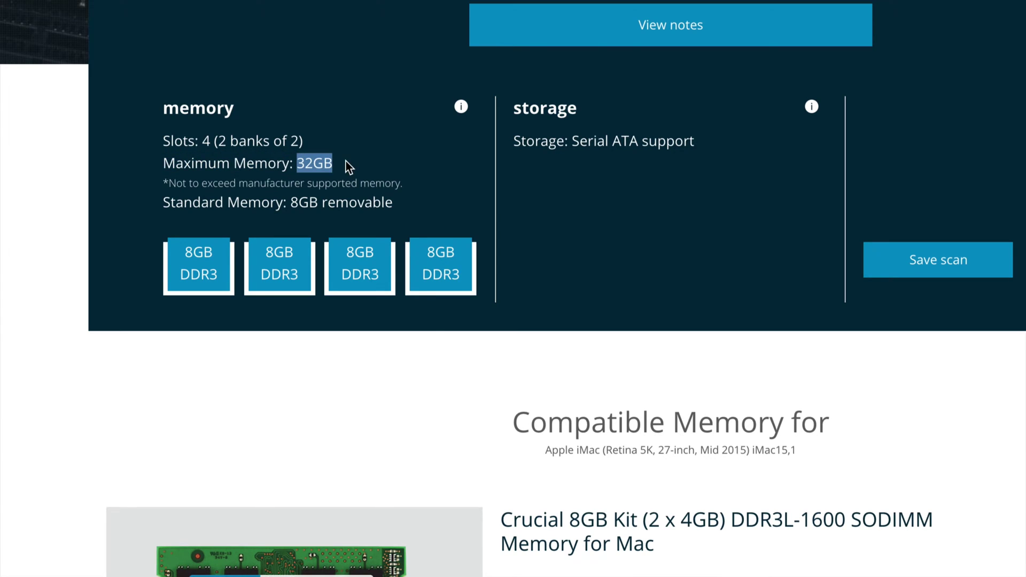
pyautogui.click(312, 184)
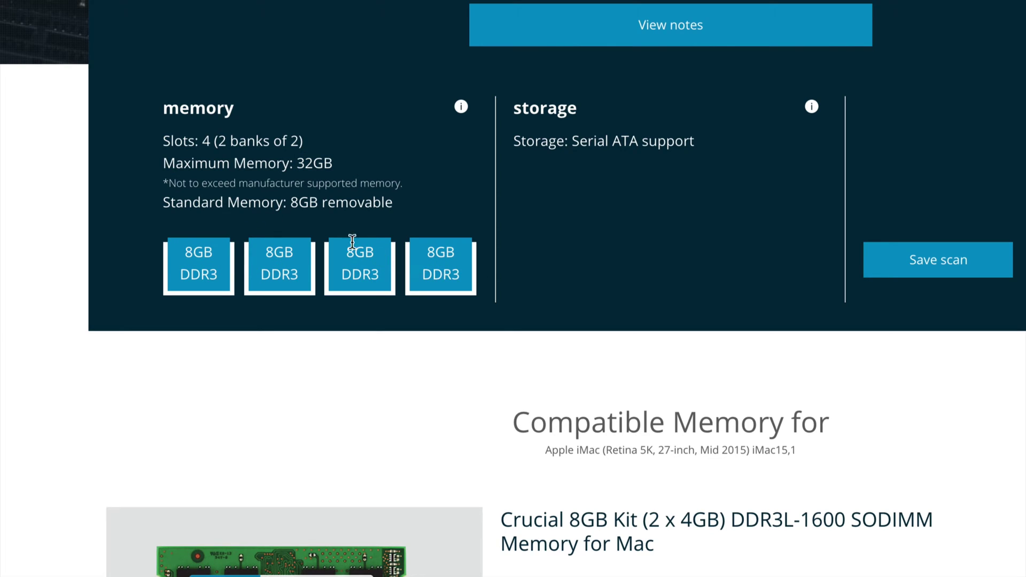
pyautogui.moveTo(298, 162); pyautogui.dragTo(346, 171)
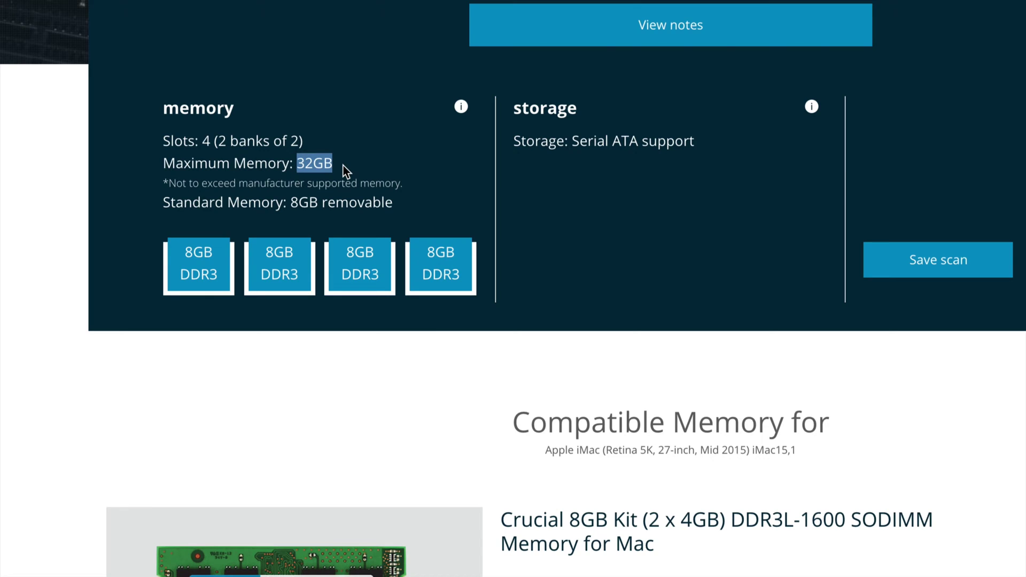
pyautogui.click(327, 162)
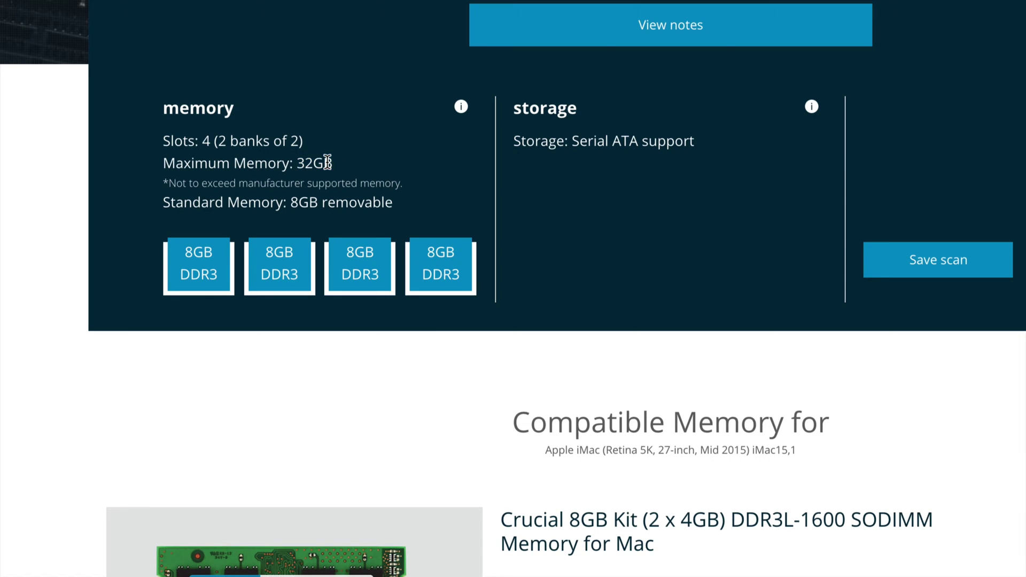
pyautogui.moveTo(297, 162); pyautogui.dragTo(361, 169)
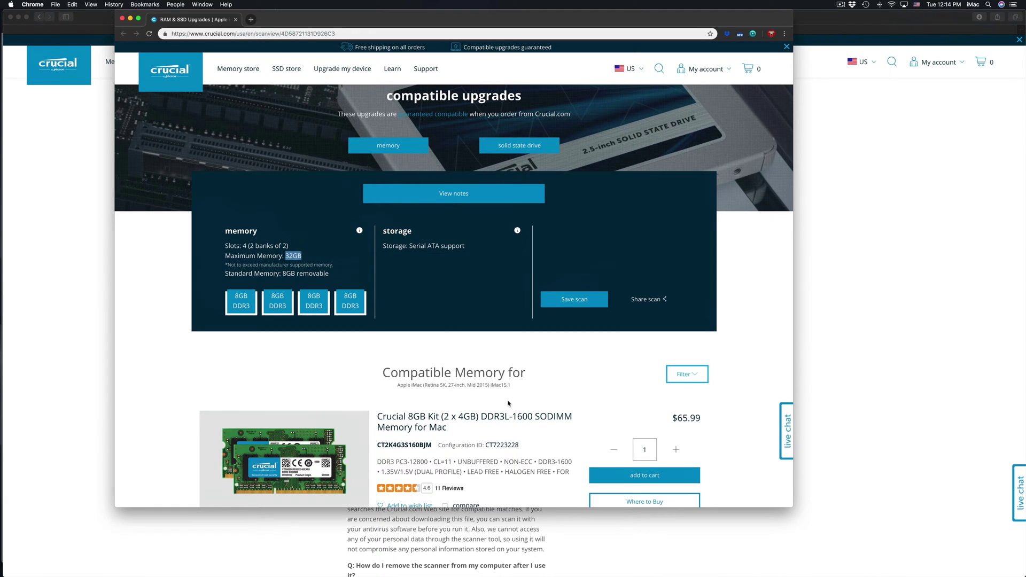
# Step: Examine the compatible DDR3L-1600 memory kits listed for the iMac and their prices
pyautogui.scroll(-5, 508, 403)
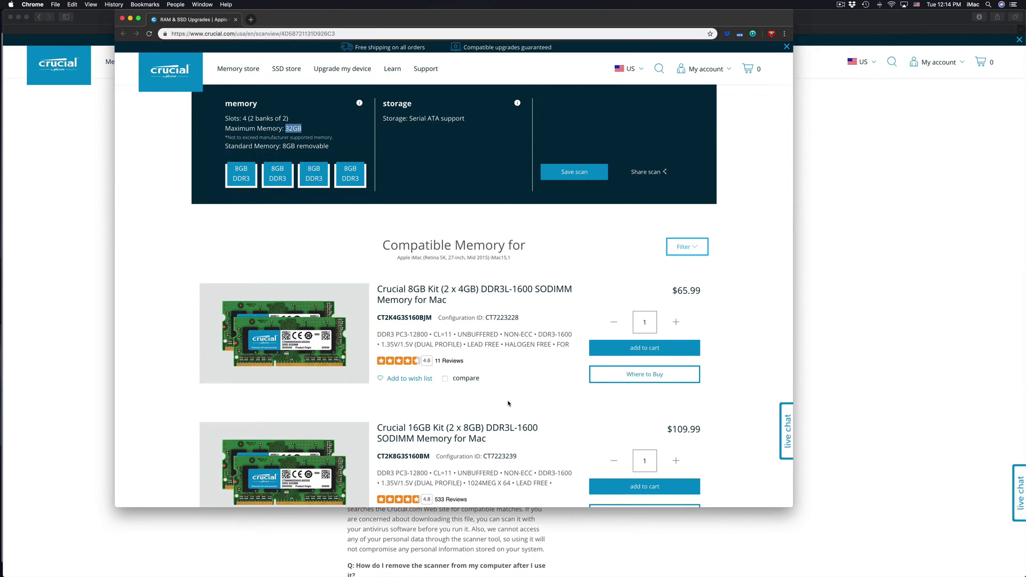
pyautogui.scroll(-1, 509, 403)
pyautogui.scroll(-5, 508, 403)
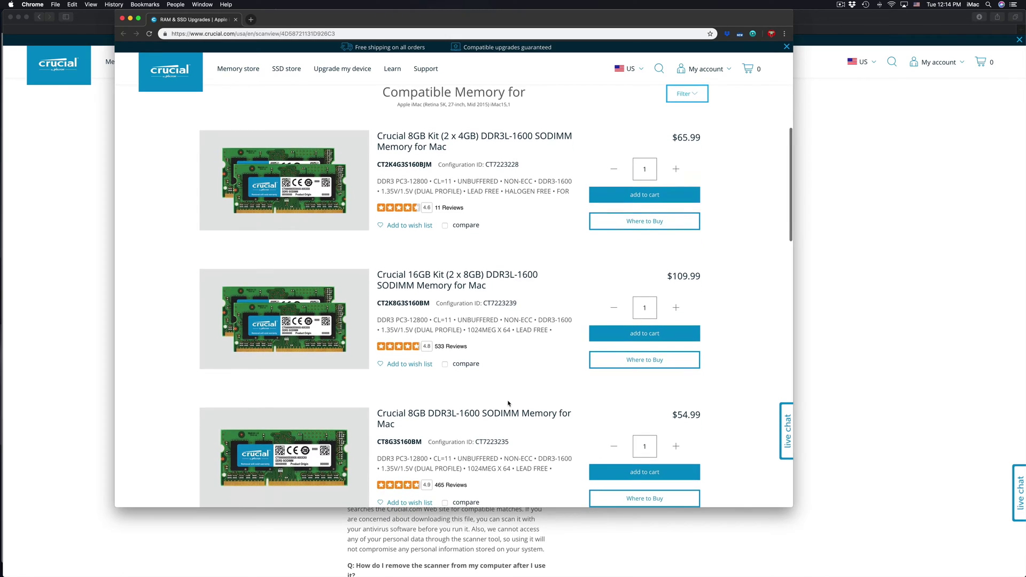
pyautogui.scroll(-5, 508, 403)
pyautogui.scroll(-4, 508, 404)
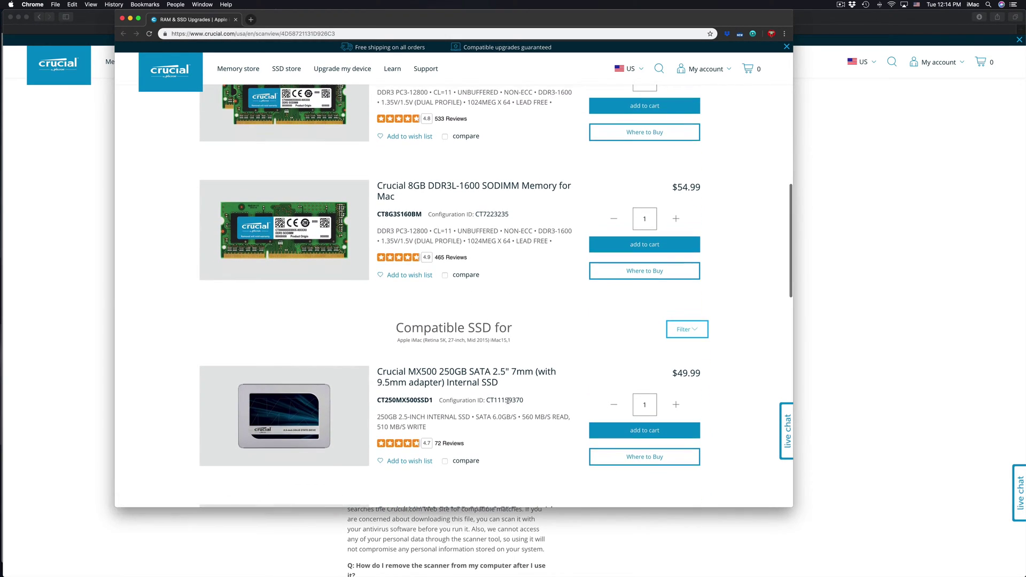
pyautogui.scroll(-1, 508, 400)
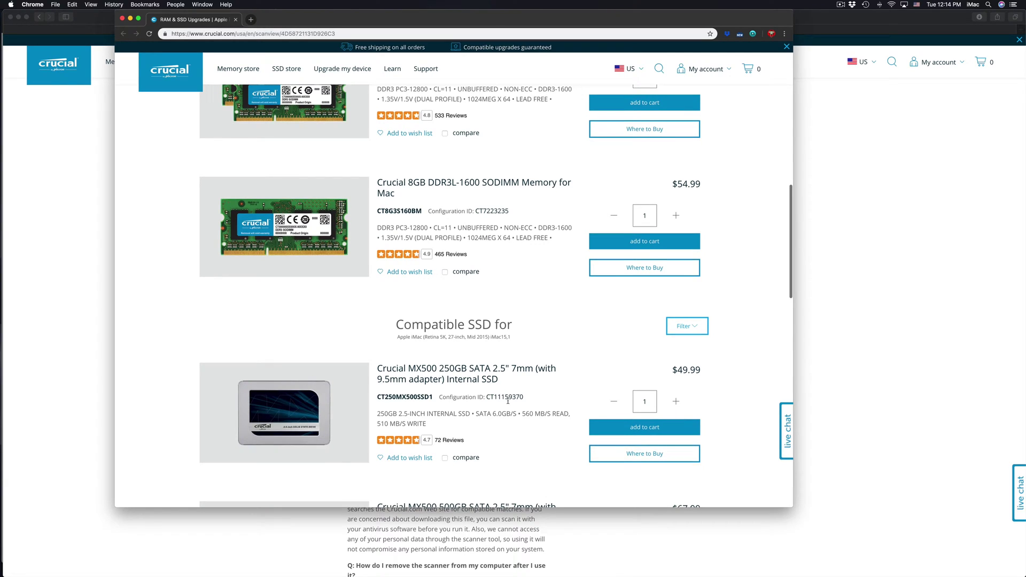
pyautogui.scroll(-2, 508, 404)
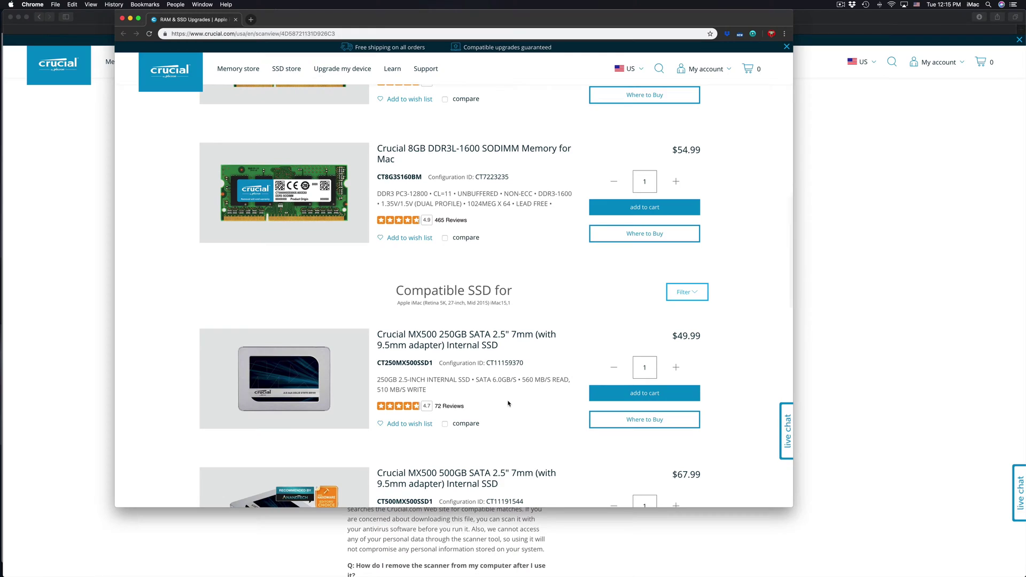
pyautogui.scroll(8, 502, 396)
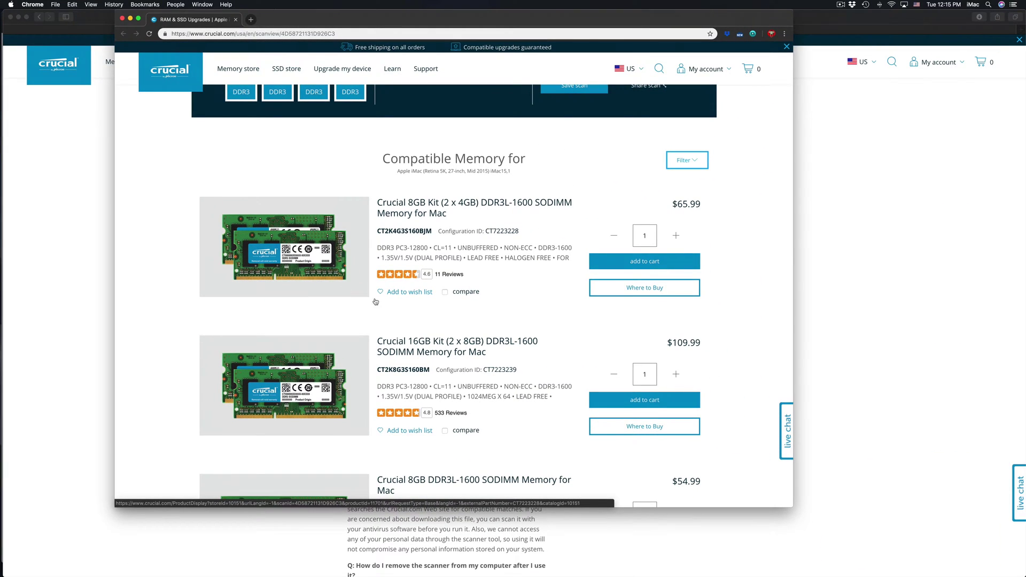
pyautogui.scroll(-4, 374, 299)
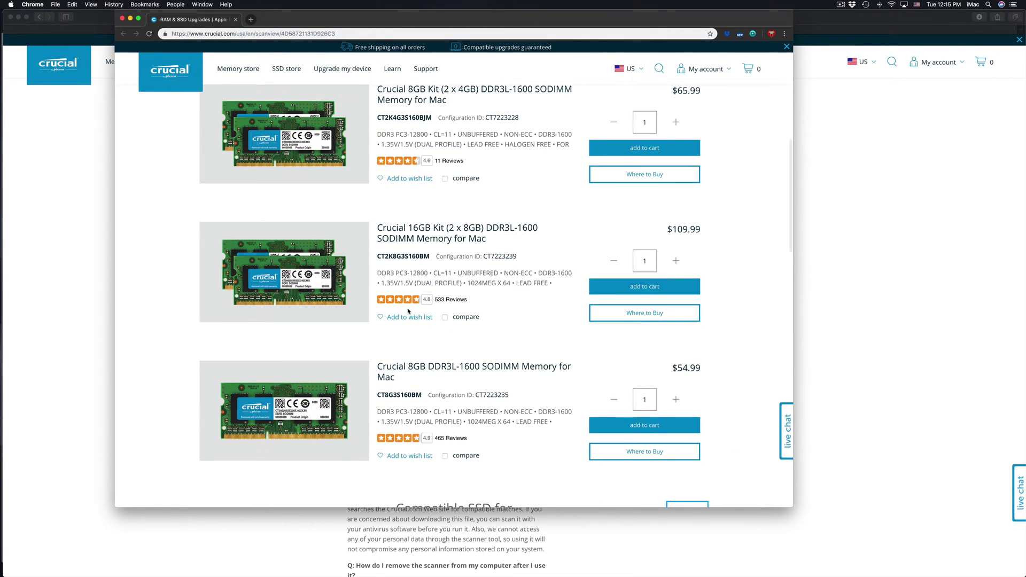
# Step: Examine the compatible Crucial MX500 SSDs, comparing the capacities and prices offered for the iMac
pyautogui.scroll(-5, 408, 310)
pyautogui.scroll(-1, 407, 312)
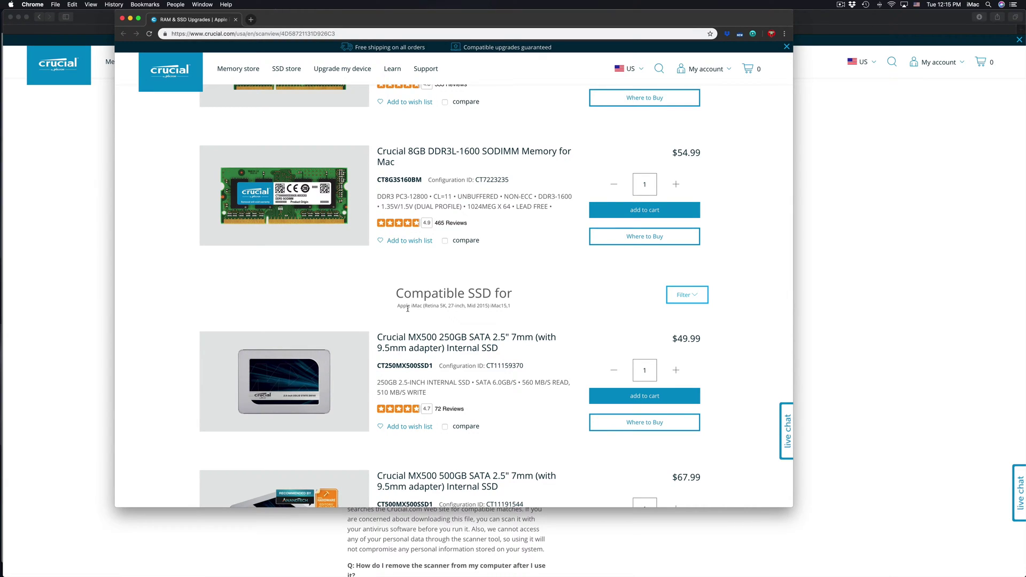
pyautogui.scroll(-5, 408, 308)
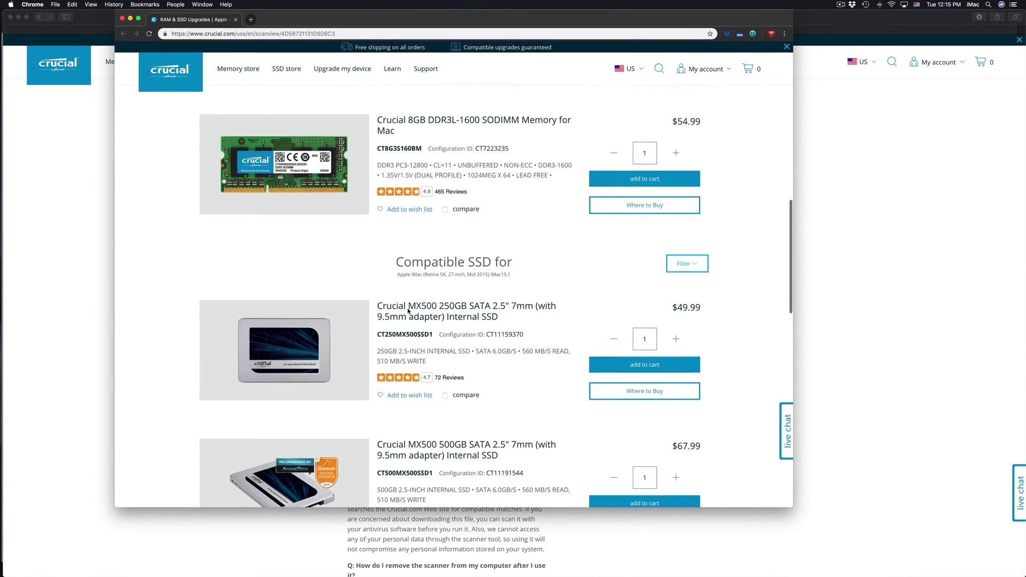
pyautogui.scroll(-7, 408, 311)
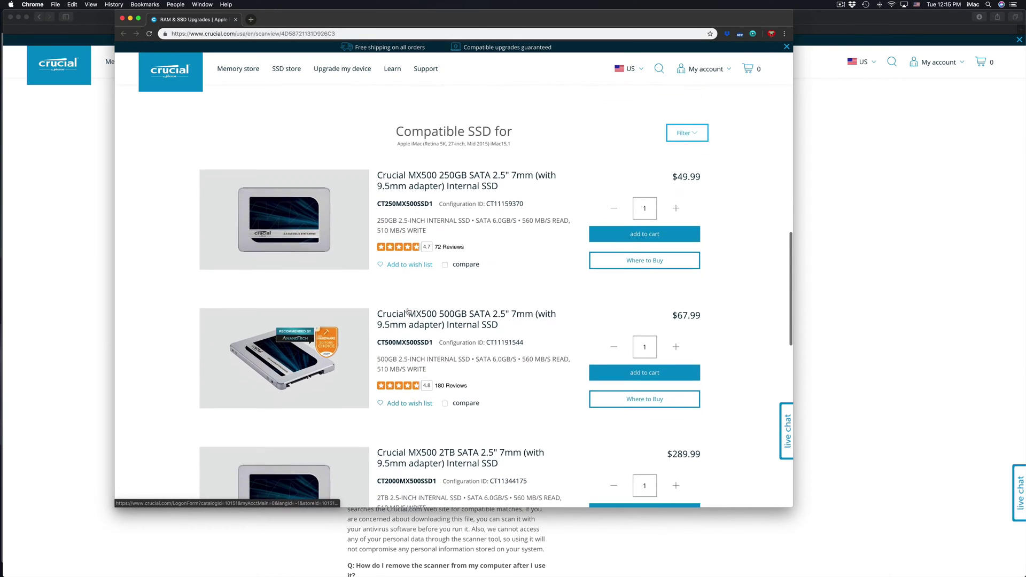
pyautogui.scroll(-3, 408, 311)
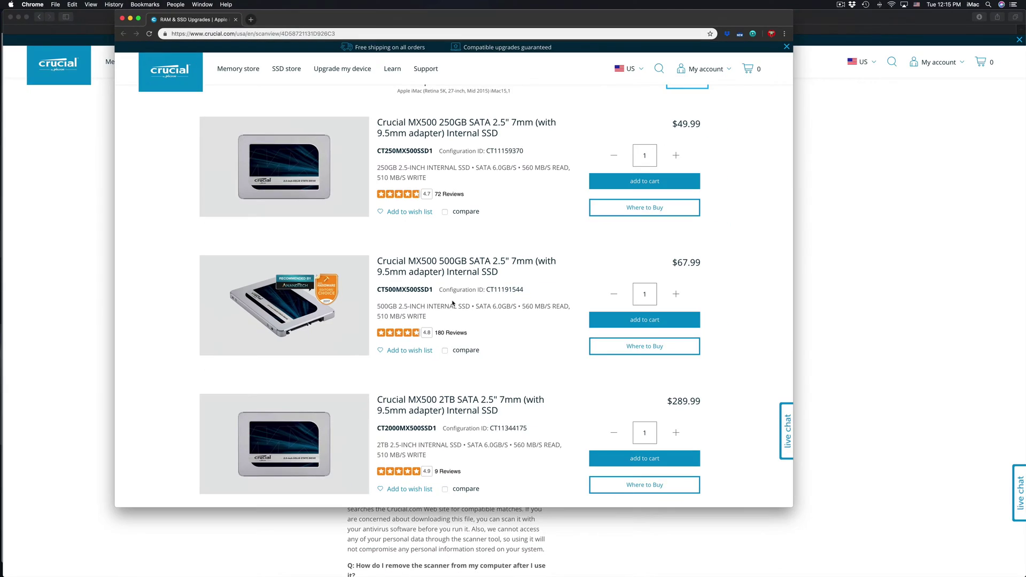
pyautogui.scroll(-5, 458, 251)
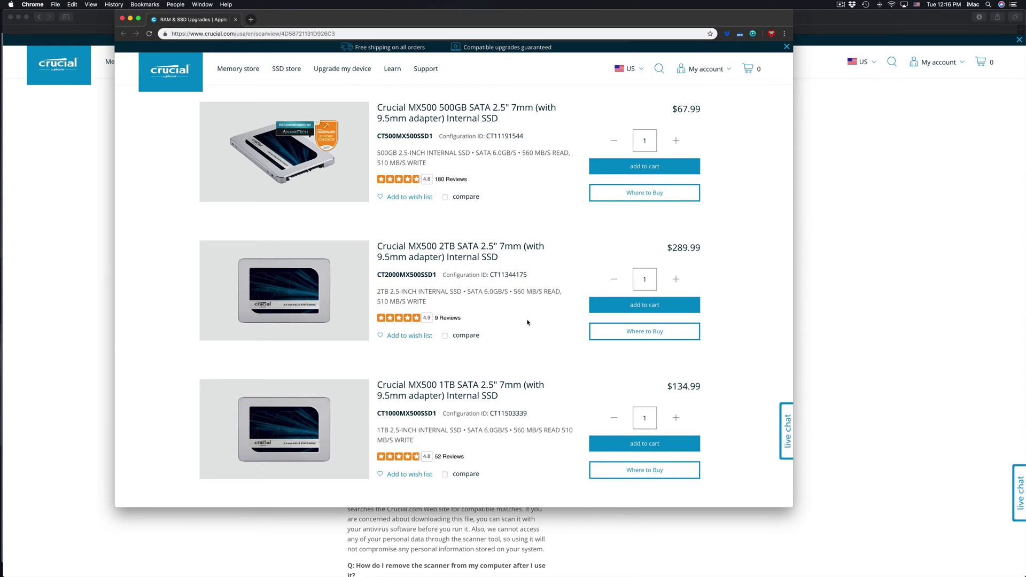
# Step: Compare the hard drive photo drive-3410753.jpg in Preview with the MX500 SSD listings in Chrome, switching between the two windows
pyautogui.hotkey('ctrl', 'Up')
pyautogui.click(161, 155)
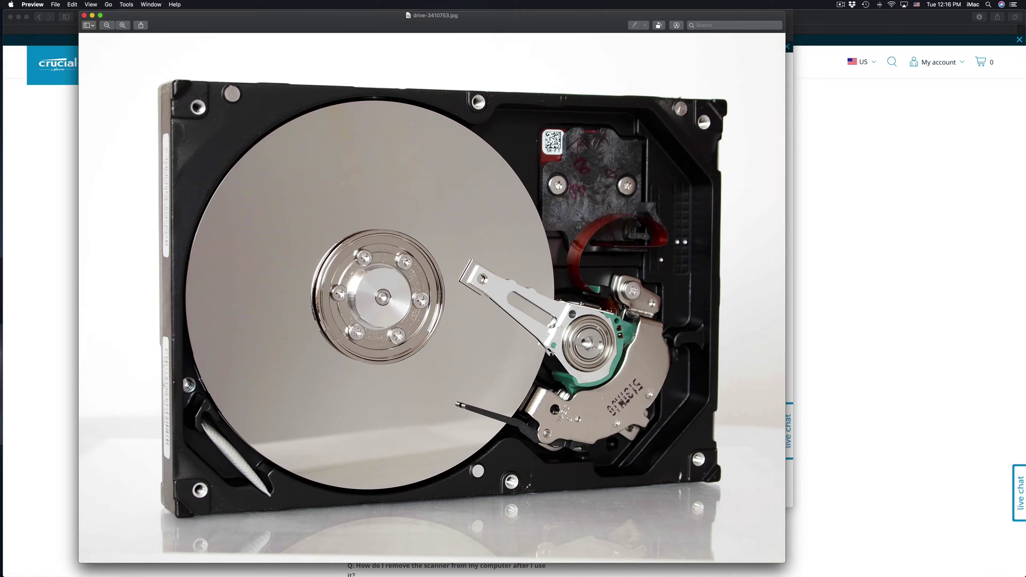
pyautogui.hotkey('ctrl', 'Up')
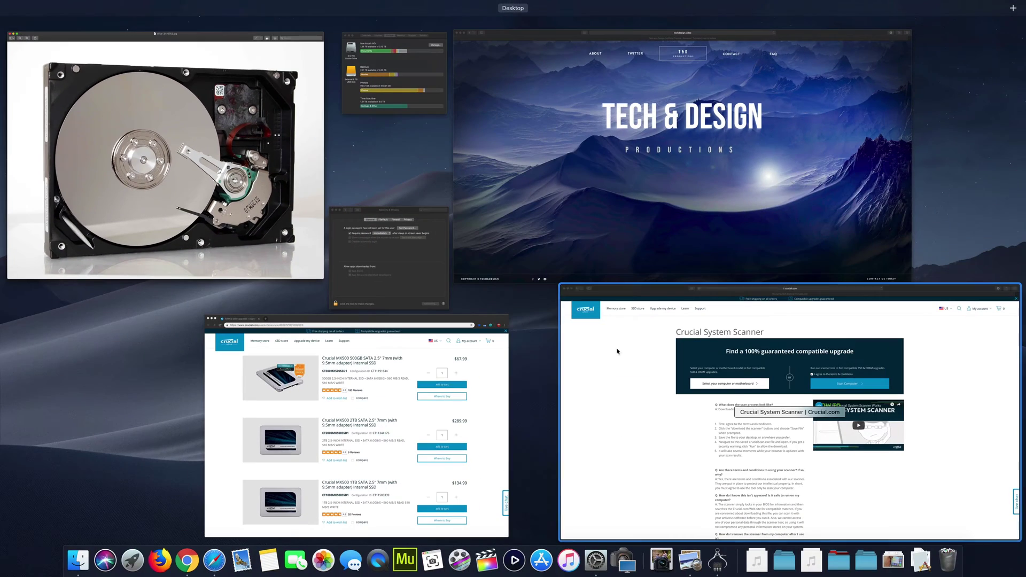
pyautogui.click(410, 404)
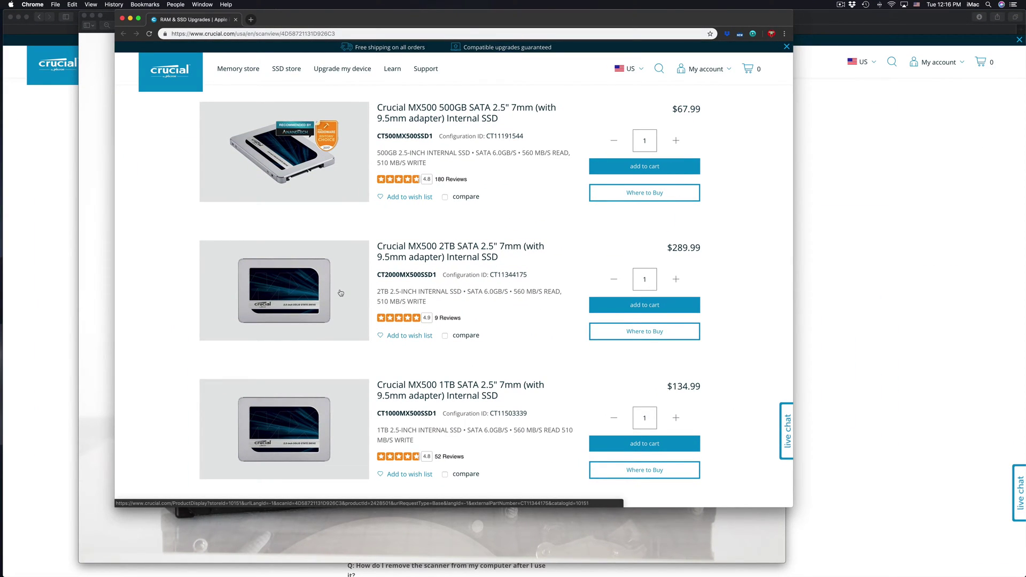
pyautogui.hotkey('ctrl', 'Up')
pyautogui.click(184, 206)
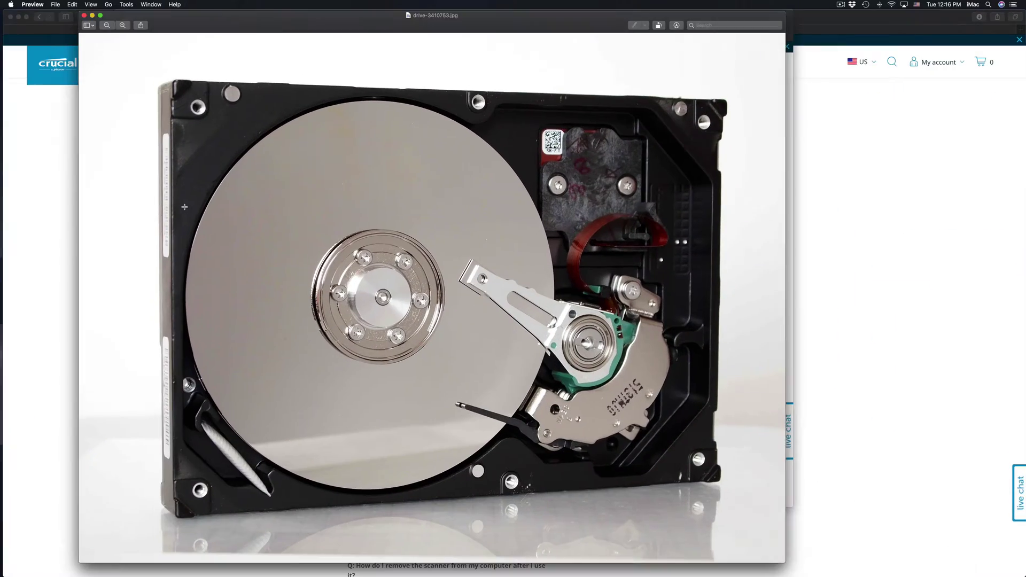
pyautogui.hotkey('ctrl', 'Up')
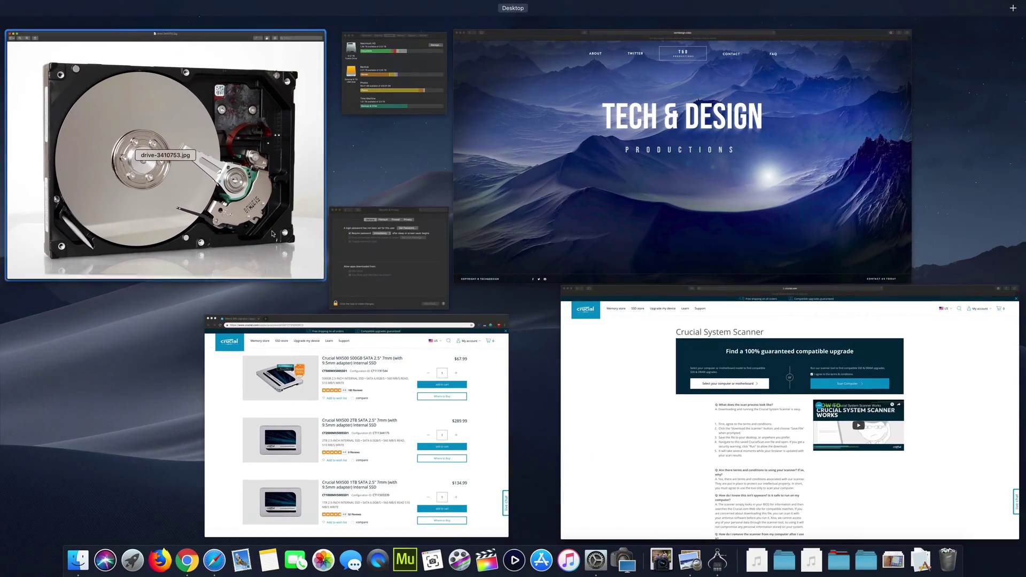
pyautogui.click(389, 386)
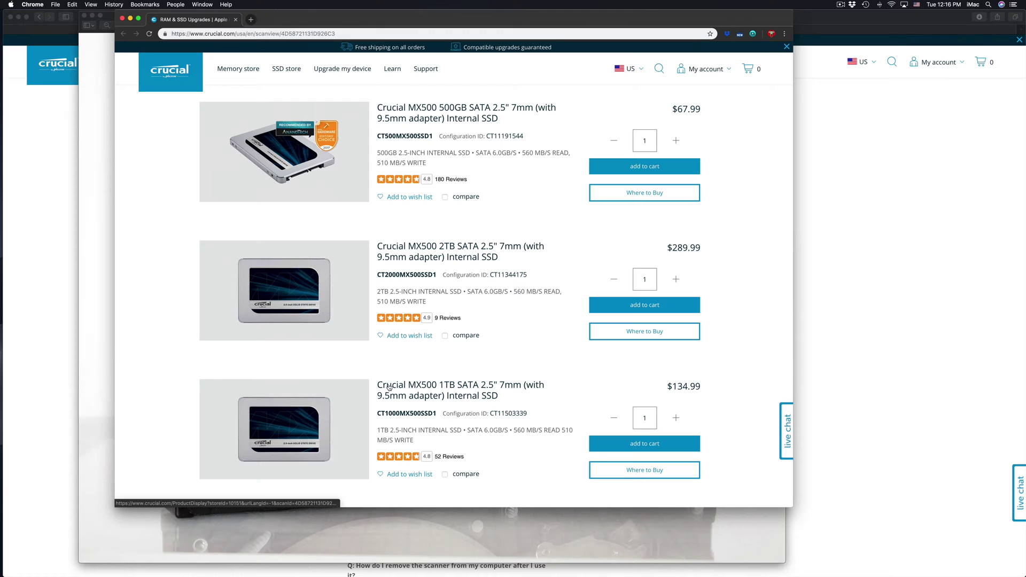
pyautogui.hotkey('ctrl', 'Up')
pyautogui.click(380, 385)
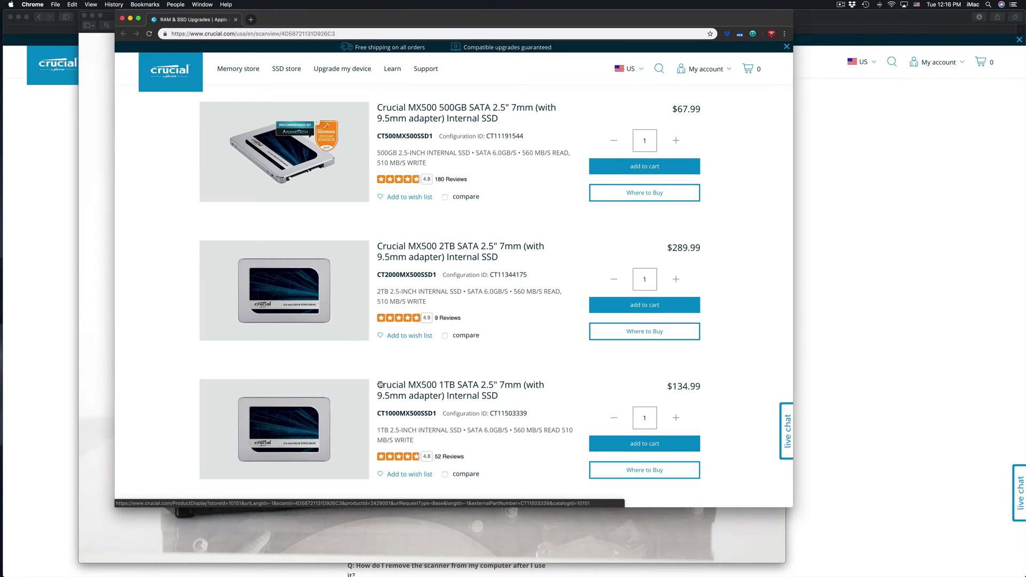
# Step: Review the 2TB and 1TB MX500 listings, view the hard drive photo once more, and return to the Crucial results
pyautogui.scroll(-2, 532, 245)
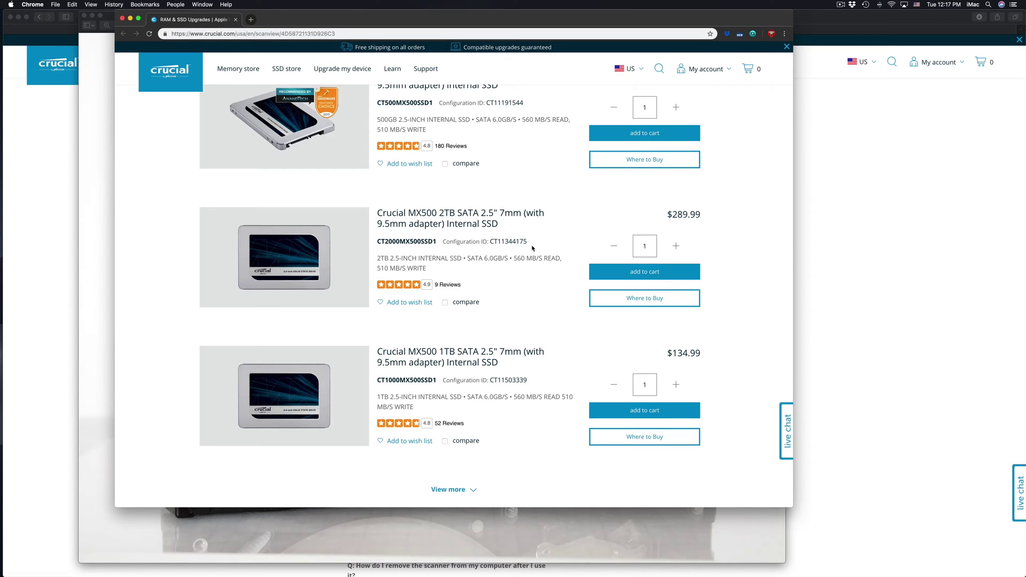
pyautogui.hotkey('ctrl', 'Up')
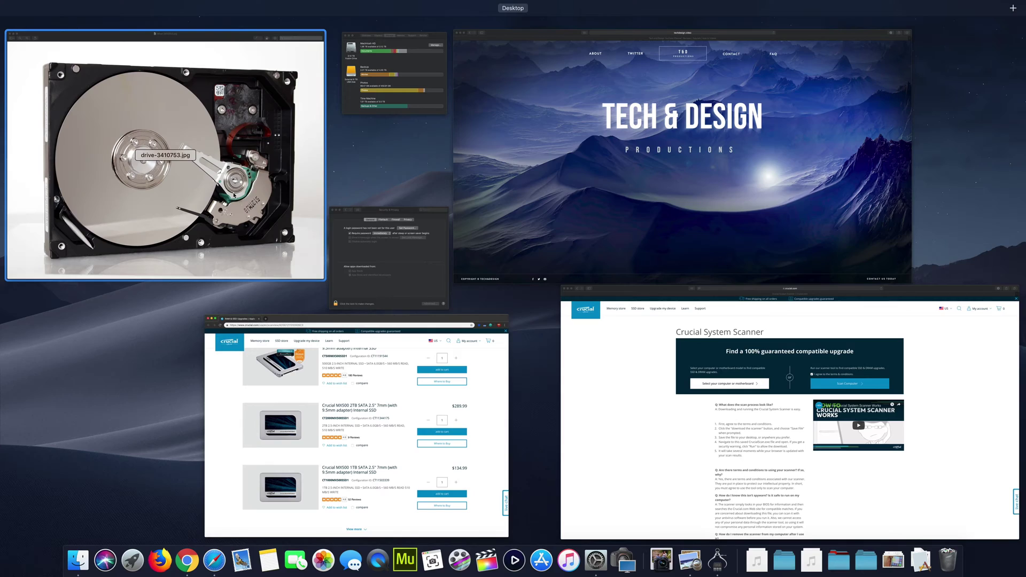
pyautogui.click(234, 195)
pyautogui.hotkey('ctrl', 'Up')
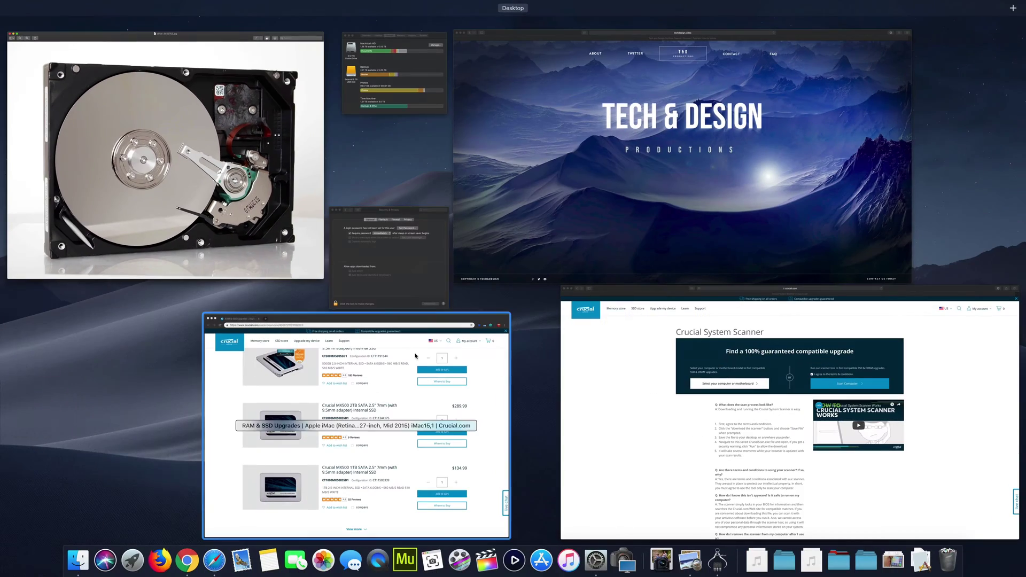
pyautogui.click(330, 258)
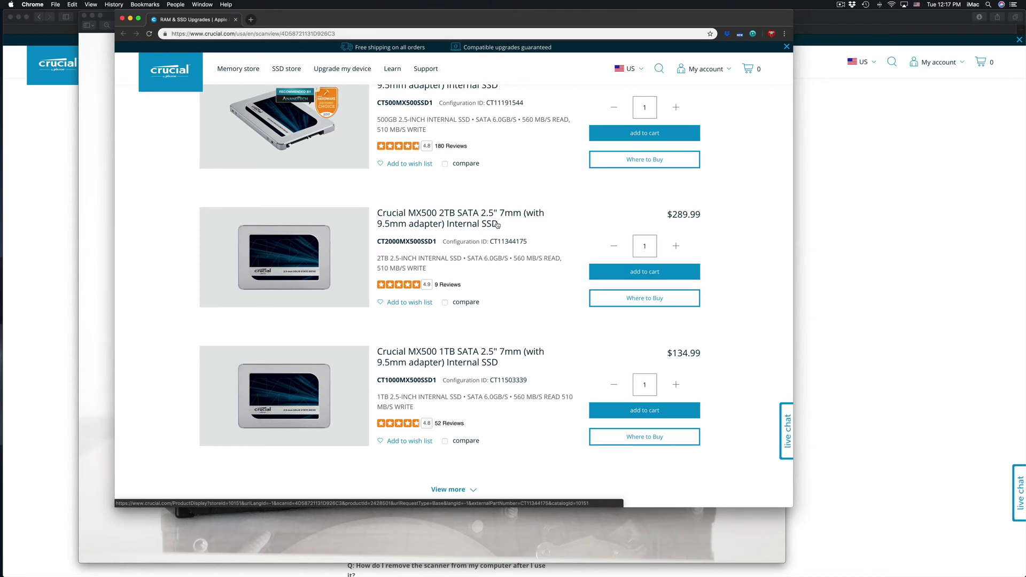
# Step: Switch to the Tech & Design website in Safari and reveal the desktop to look at the external drives
pyautogui.hotkey('ctrl', 'Up')
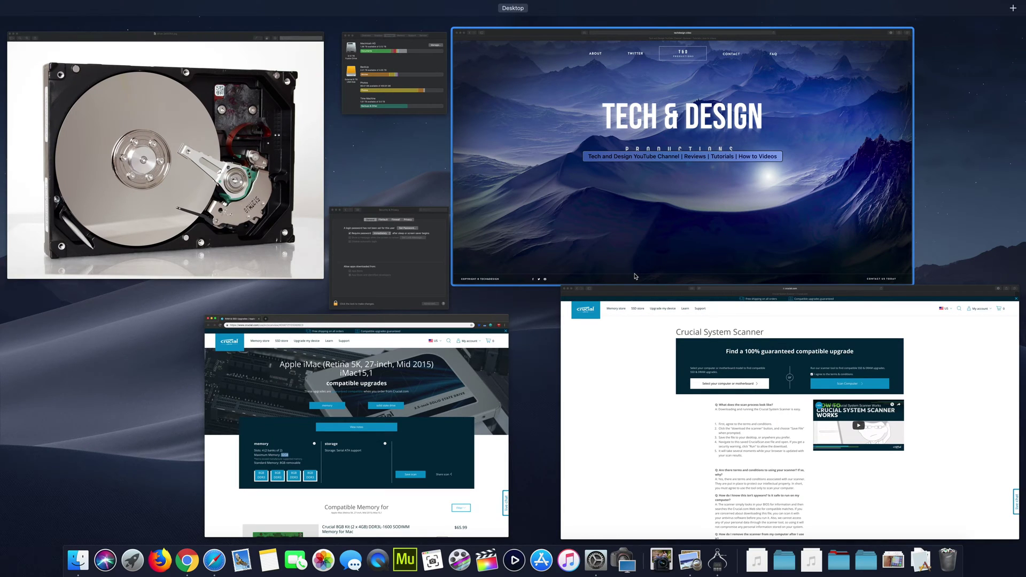
pyautogui.click(548, 219)
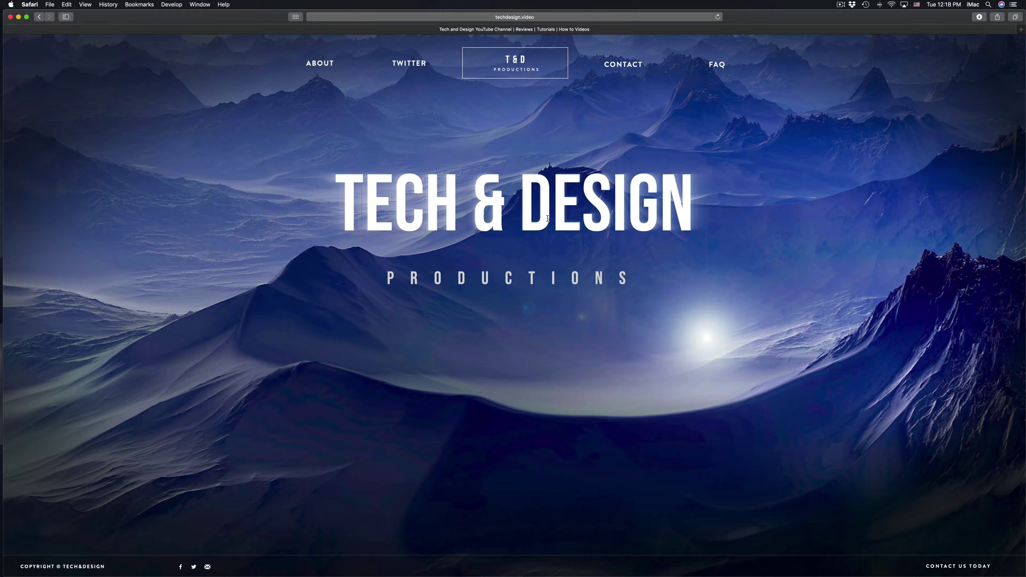
pyautogui.press('F11')
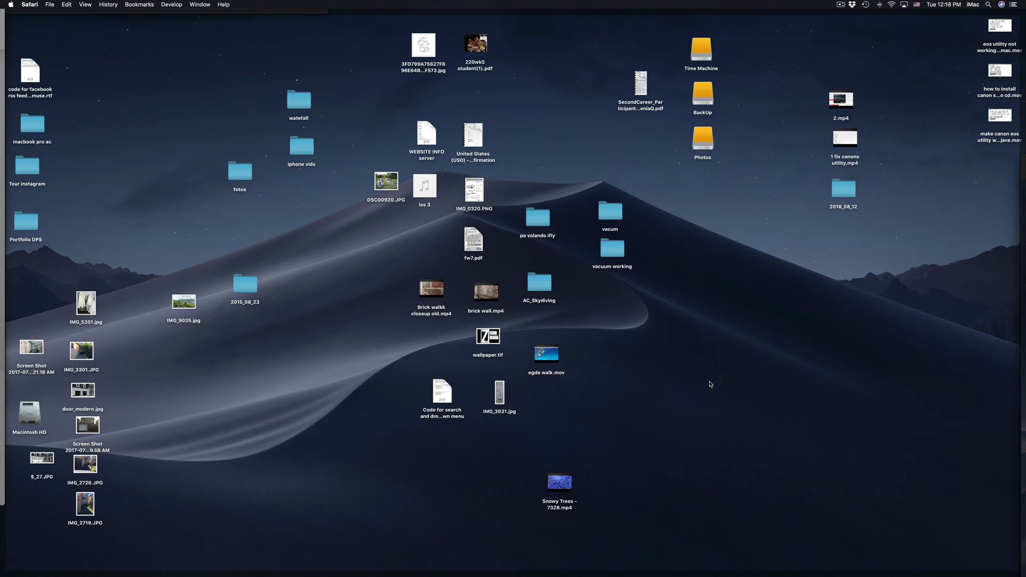
pyautogui.moveTo(374, 571)
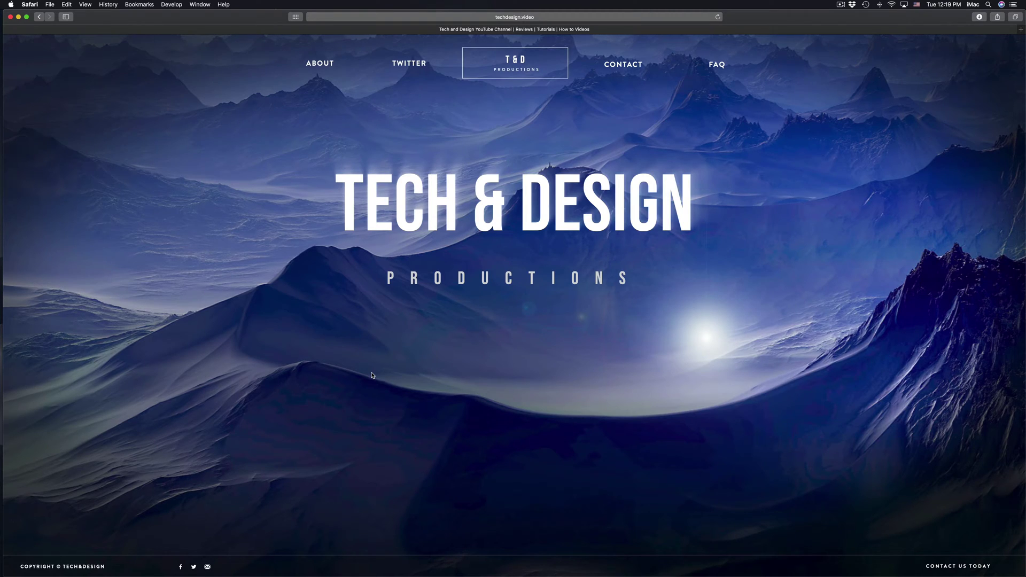
# Step: Open bestbuy.ca in a new Safari tab and go to its External Hard Drives category
pyautogui.press('super+t')
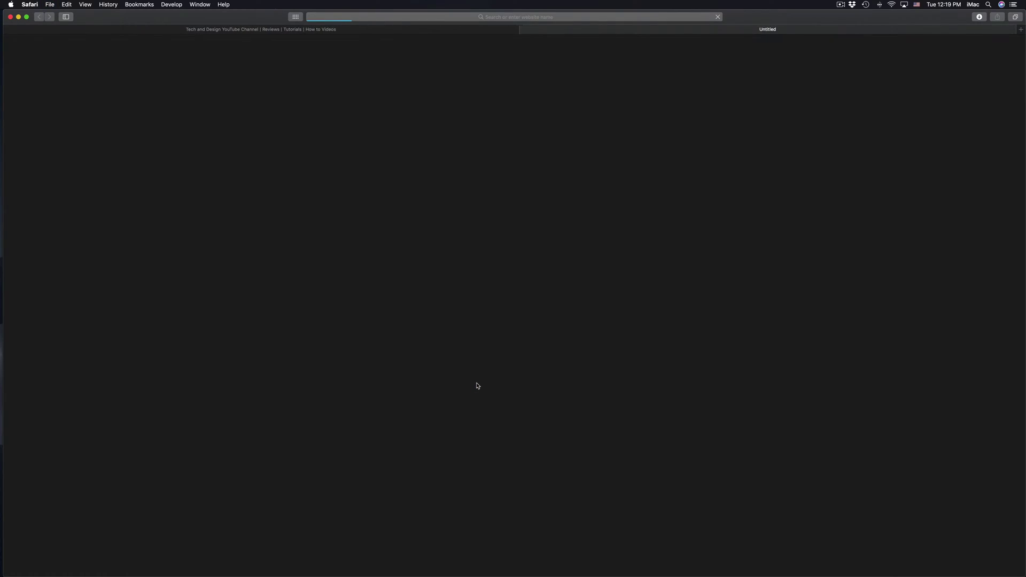
pyautogui.write('bet')
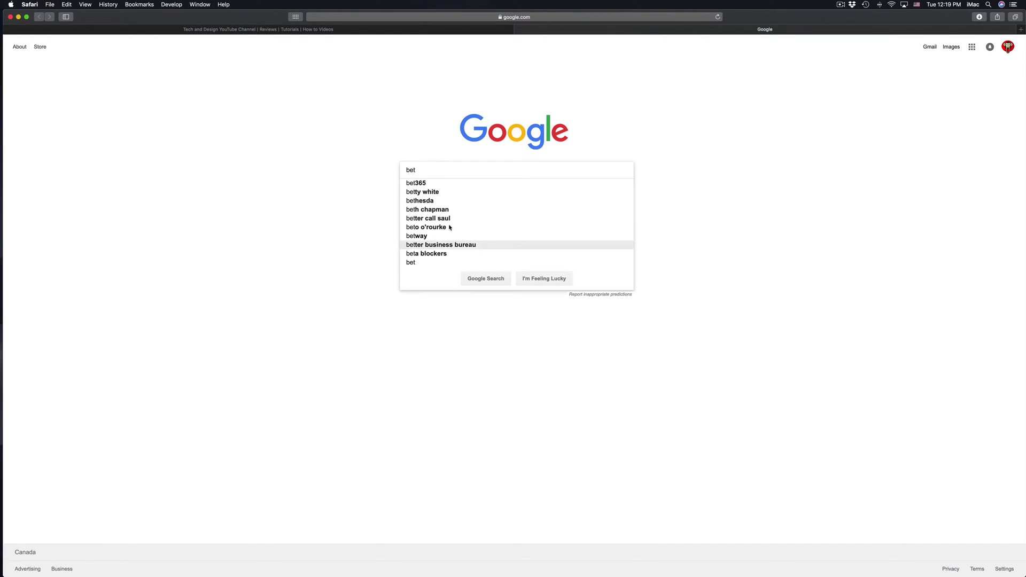
pyautogui.click(435, 16)
pyautogui.write('bestbuy.ca')
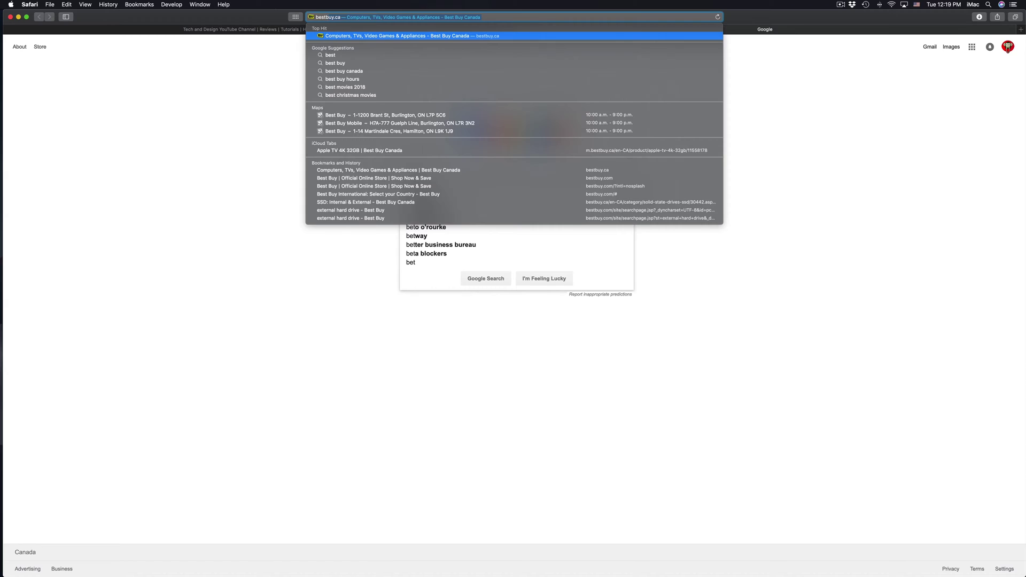
pyautogui.press('Return')
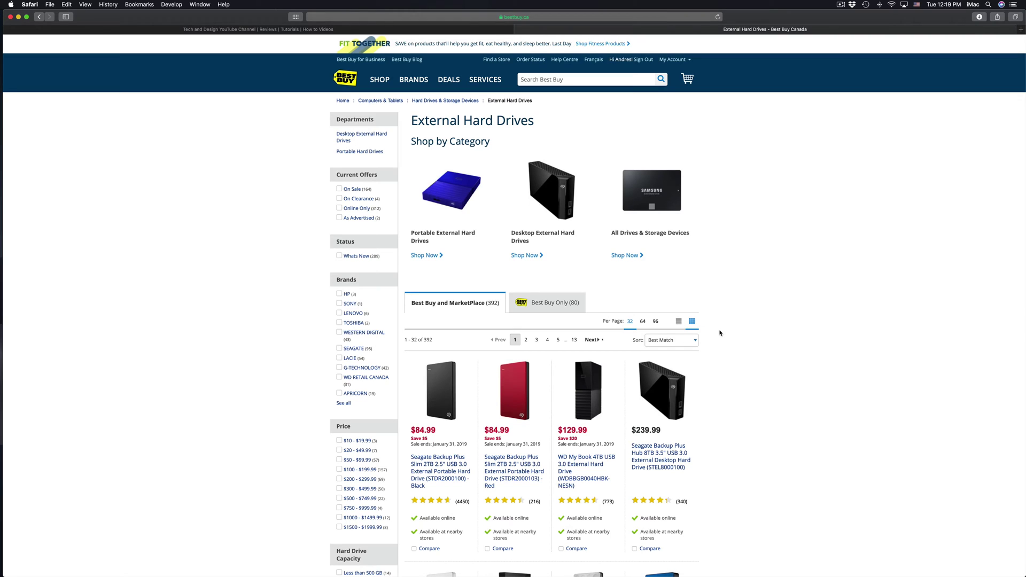
# Step: Examine the external hard drive listings, including the WD My Book 4TB, and close the Best Buy tab
pyautogui.scroll(-2, 722, 327)
pyautogui.scroll(-5, 720, 333)
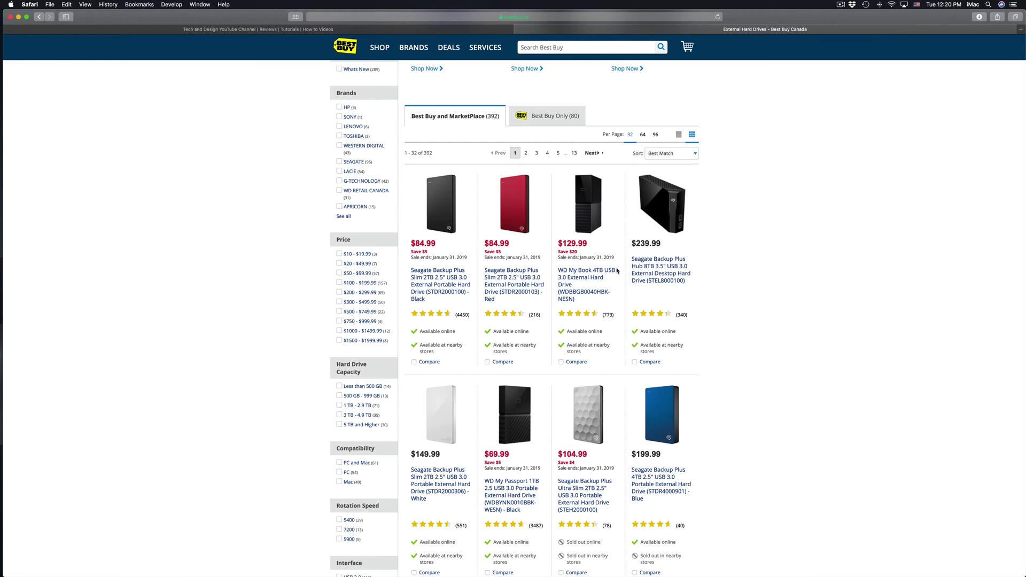
pyautogui.moveTo(618, 270); pyautogui.dragTo(553, 268)
pyautogui.press('super+w')
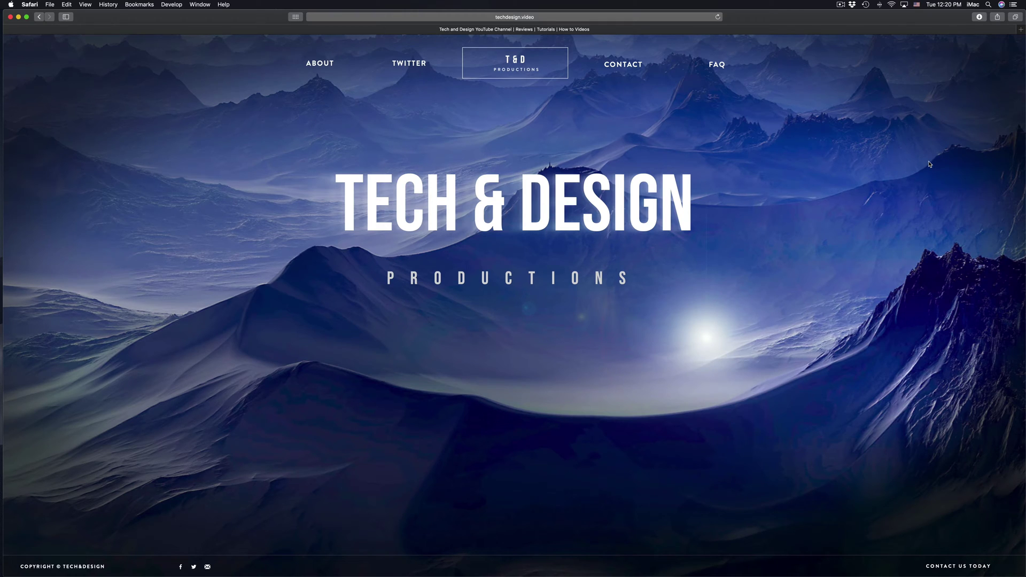